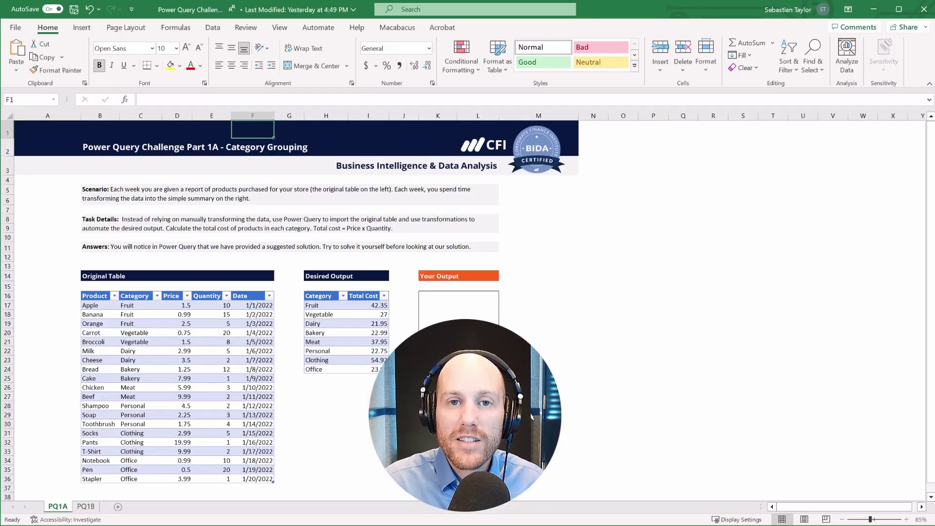
# Step: Show the Data ribbon commands (Alt+A) on the PQ1A Category Grouping sheet
pyautogui.hotkey('alt', 'a')
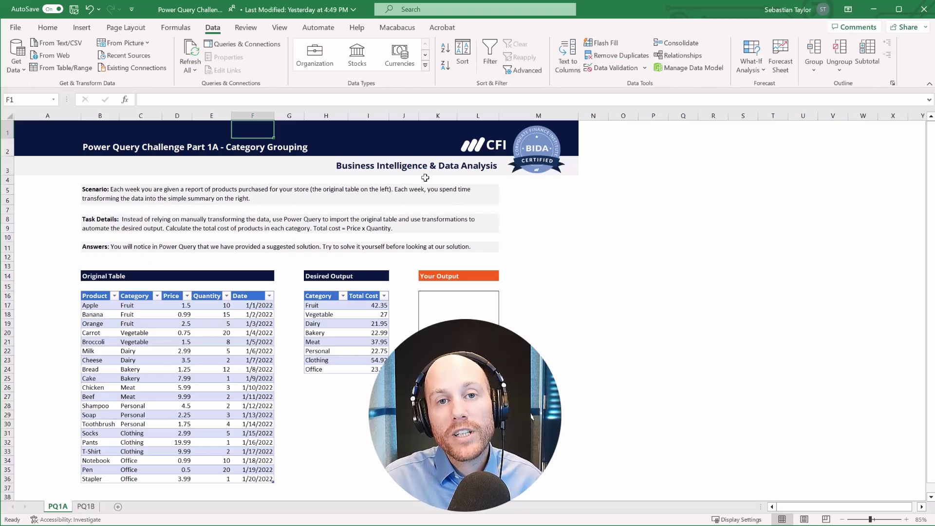
# Step: Launch the Power Query Editor from Get Data and view the '1a - Category Grouping' query
pyautogui.click(22, 62)
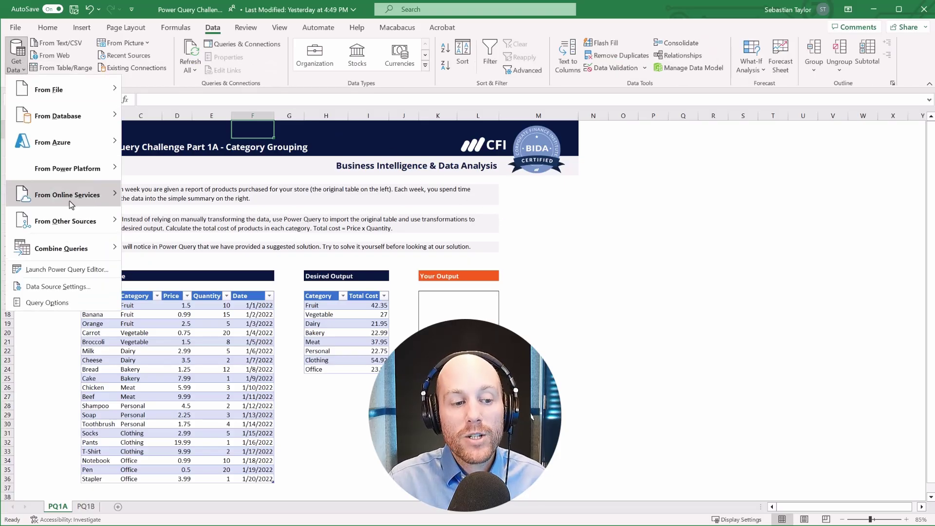
pyautogui.click(66, 268)
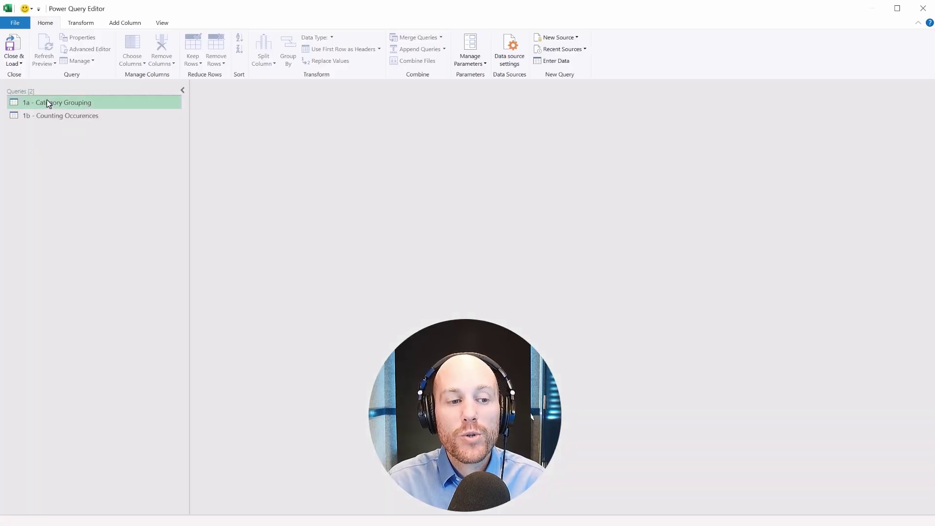
pyautogui.click(48, 103)
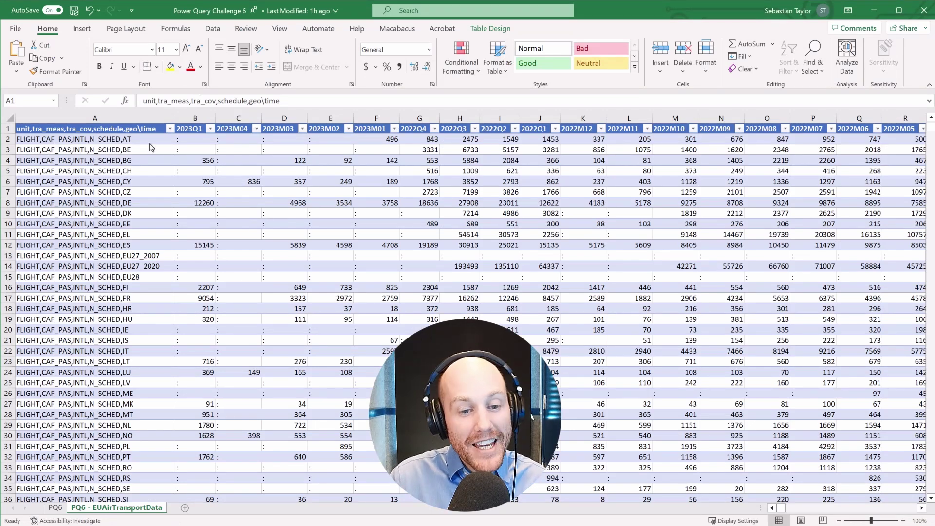
# Step: On the PQ6 sheet, select the Desired Output table of 2022 quarterly flights (B40:C44)
pyautogui.hotkey('ctrl', 'space')
pyautogui.click(55, 507)
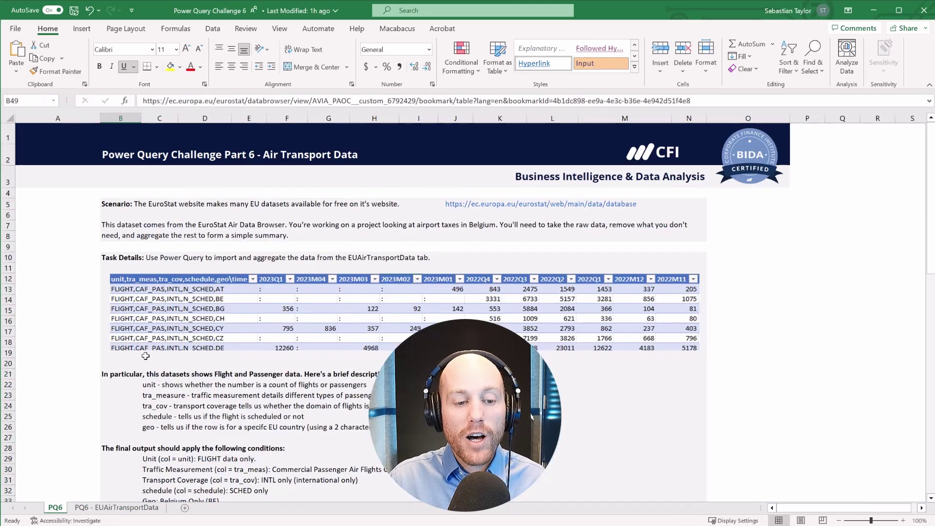
pyautogui.scroll(-4, 138, 348)
pyautogui.scroll(-4, 138, 349)
pyautogui.moveTo(114, 293); pyautogui.dragTo(162, 334)
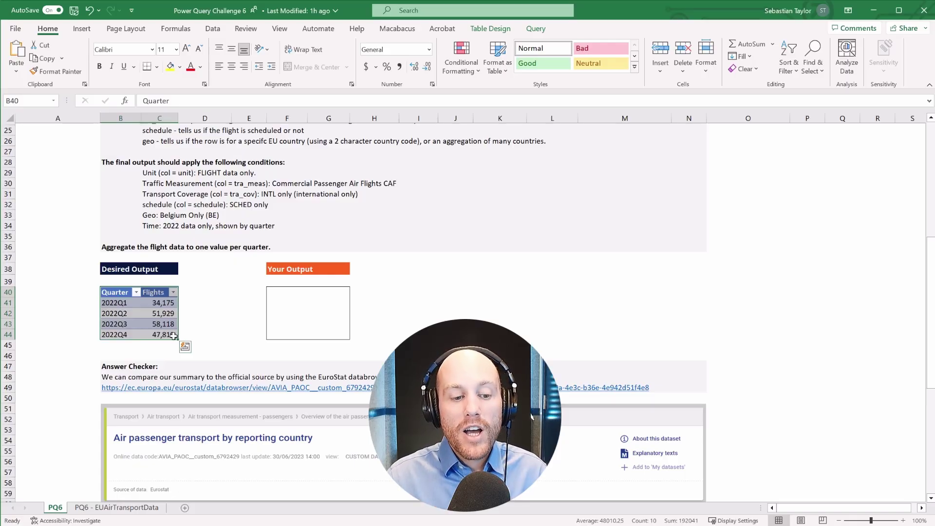
# Step: Review the top of the Eurostat air passenger dataset page, then go to the List.RemoveFirstN documentation
pyautogui.hotkey('alt', 'Tab')
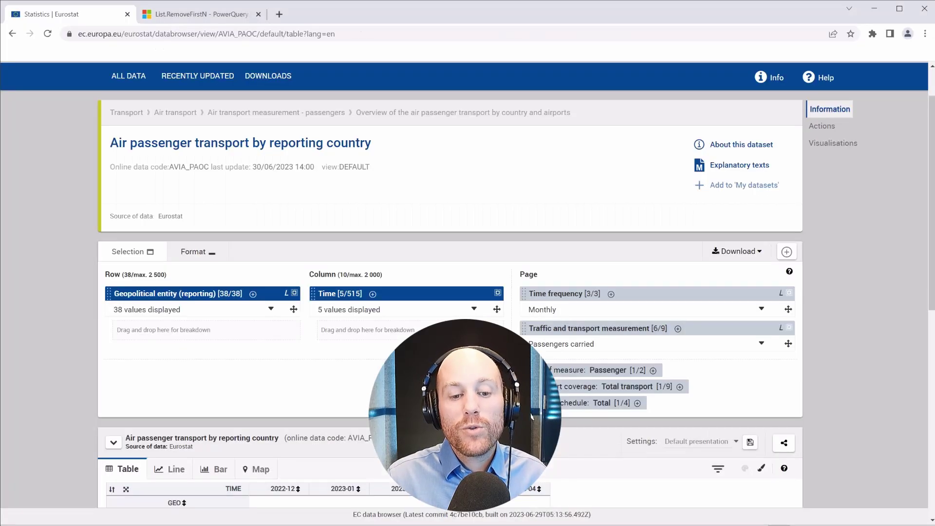
pyautogui.scroll(2, 367, 222)
pyautogui.scroll(1, 367, 222)
pyautogui.moveTo(367, 222)
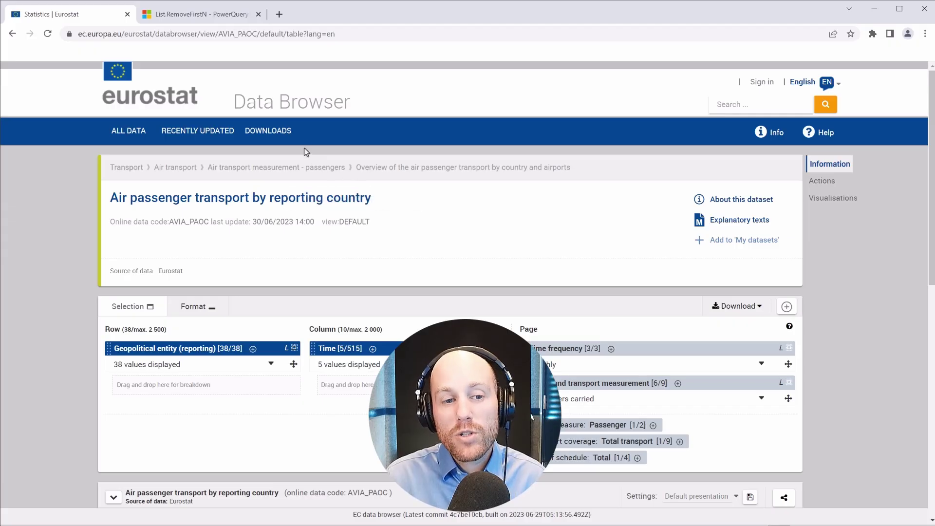
pyautogui.click(214, 19)
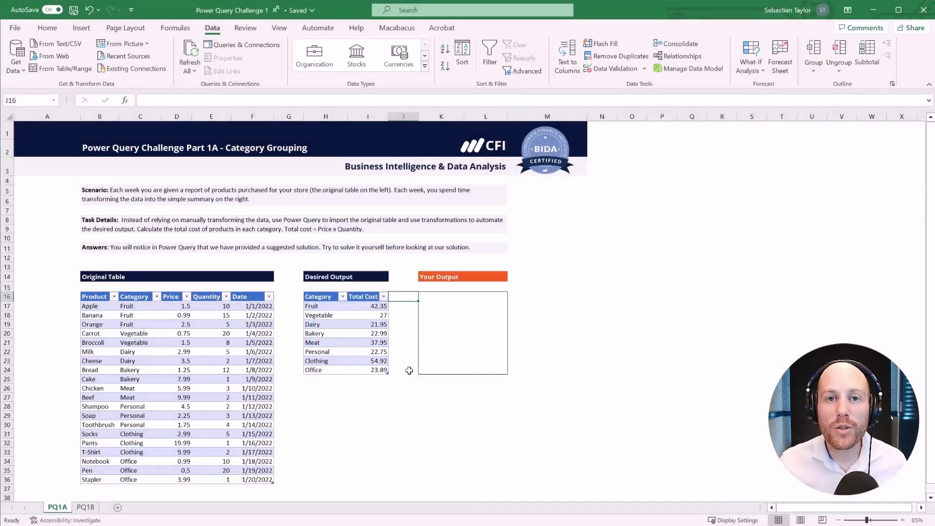
pyautogui.click(86, 507)
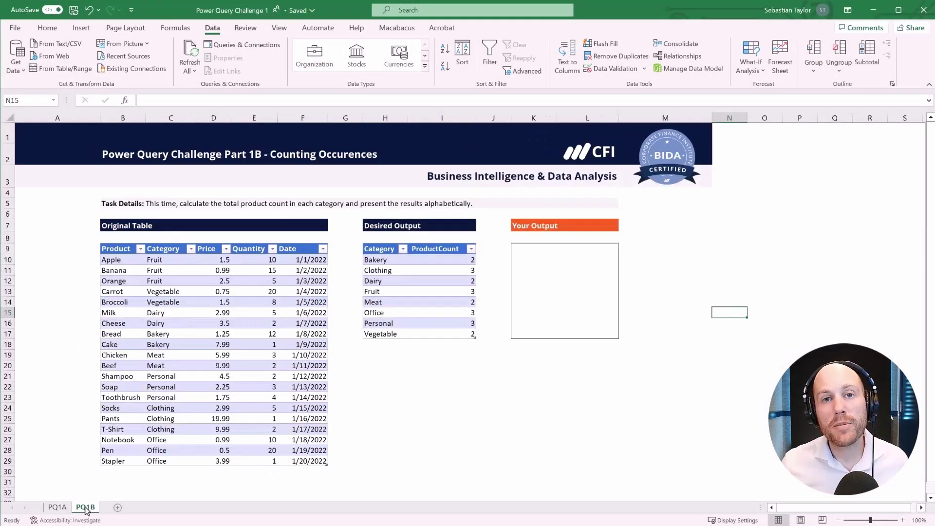
pyautogui.click(58, 508)
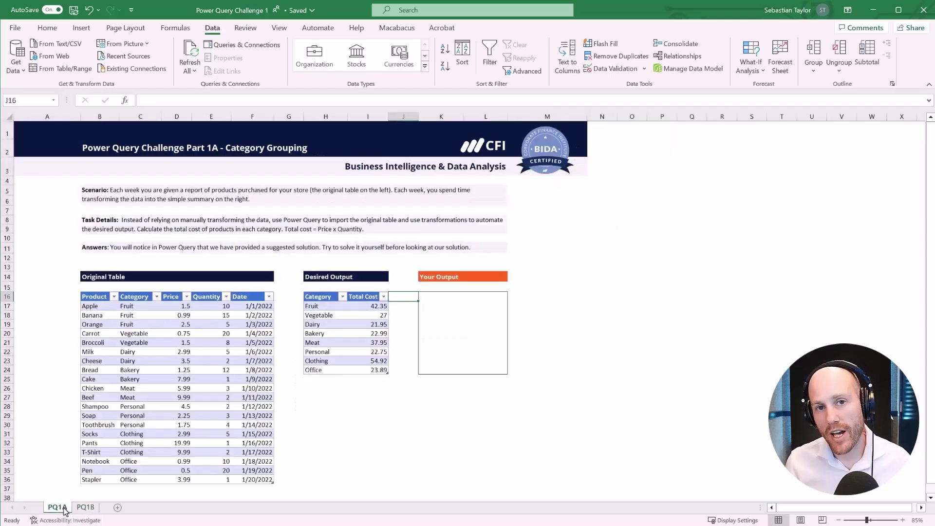
pyautogui.click(240, 193)
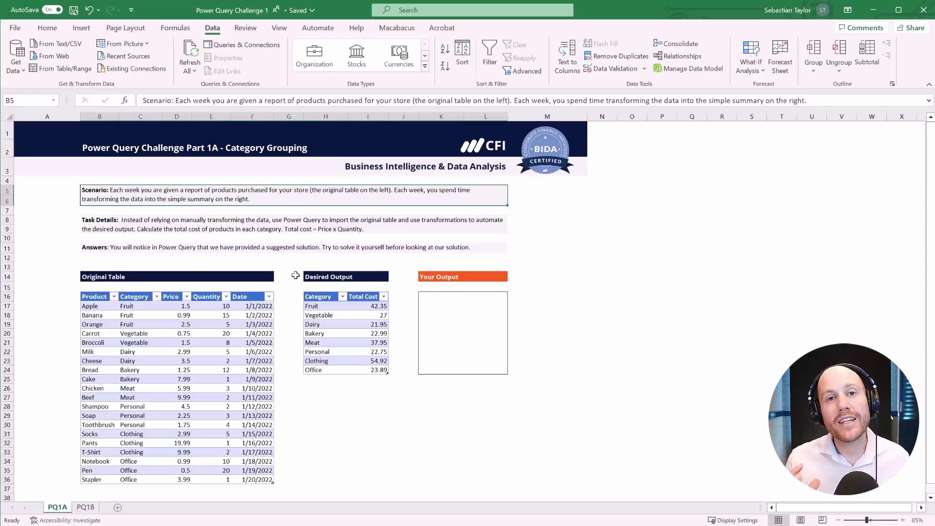
pyautogui.moveTo(97, 297); pyautogui.dragTo(254, 480)
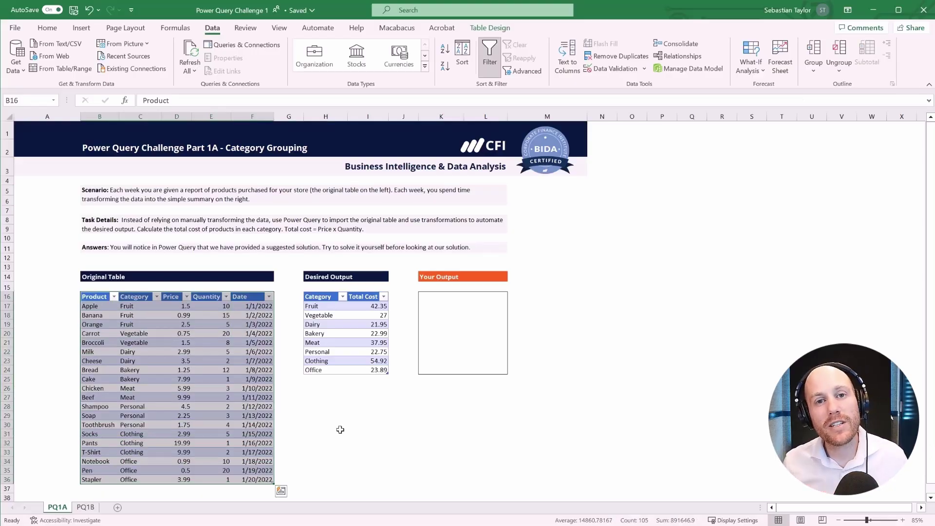
pyautogui.moveTo(320, 296); pyautogui.dragTo(365, 373)
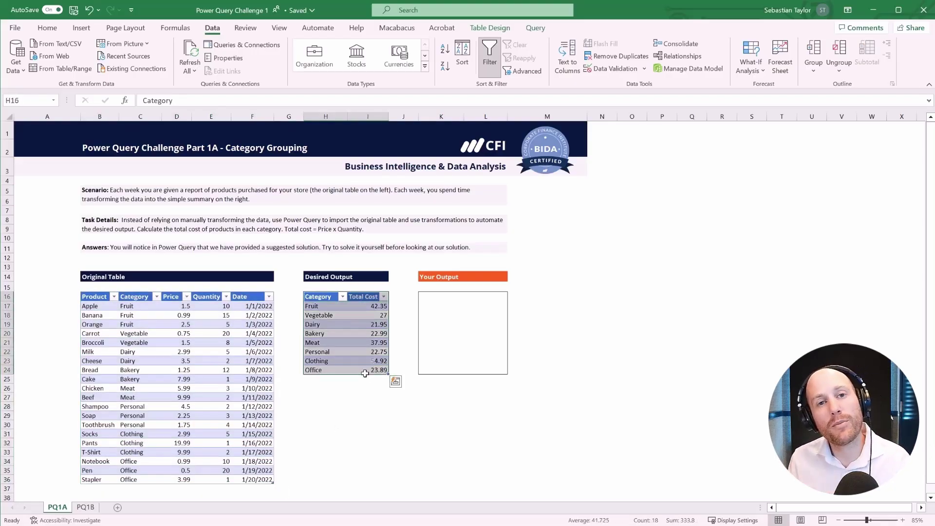
pyautogui.click(418, 402)
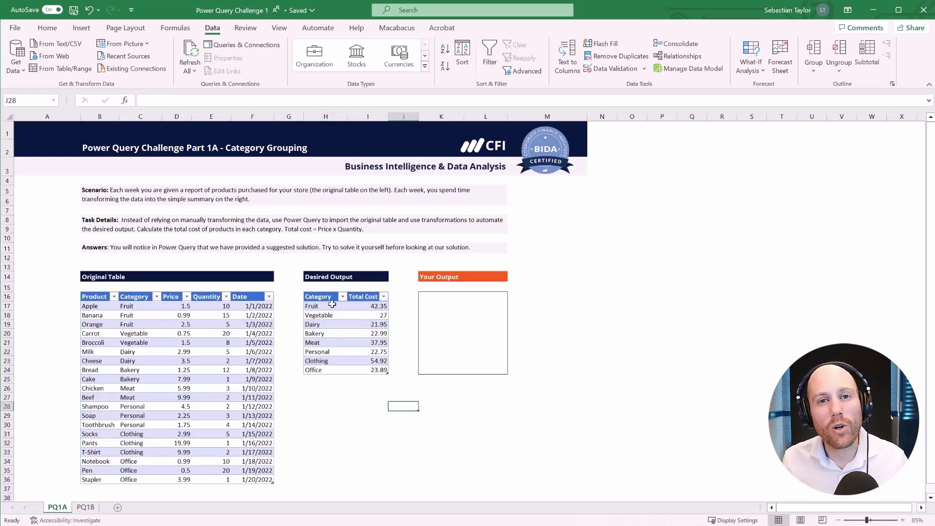
pyautogui.moveTo(334, 306); pyautogui.dragTo(336, 366)
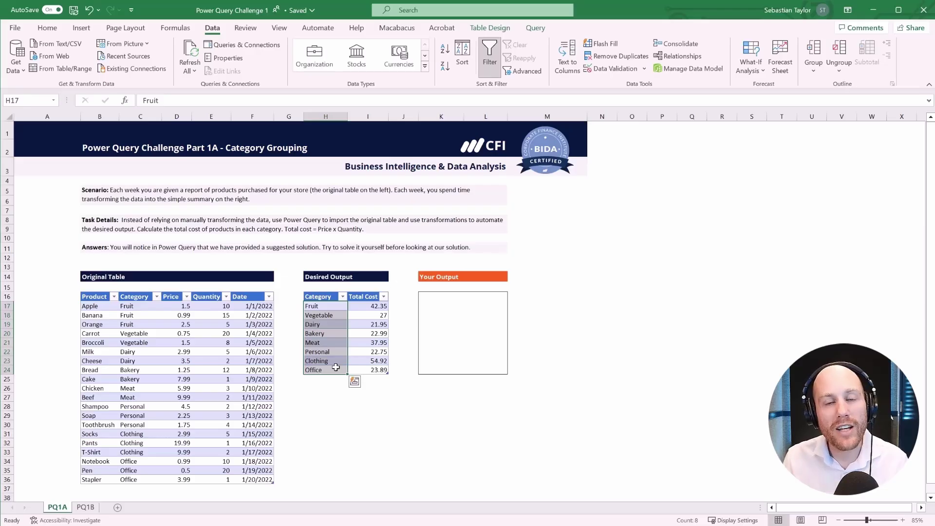
pyautogui.click(429, 379)
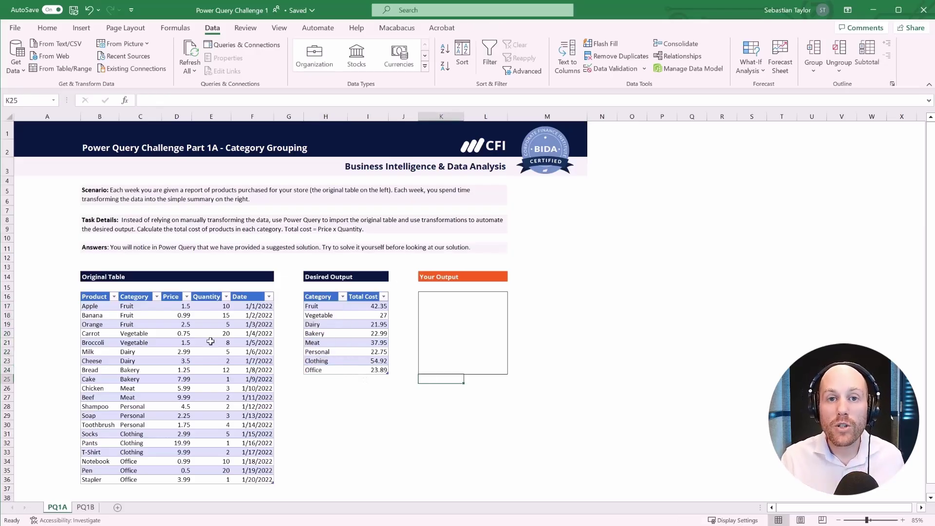
pyautogui.moveTo(429, 296); pyautogui.dragTo(494, 368)
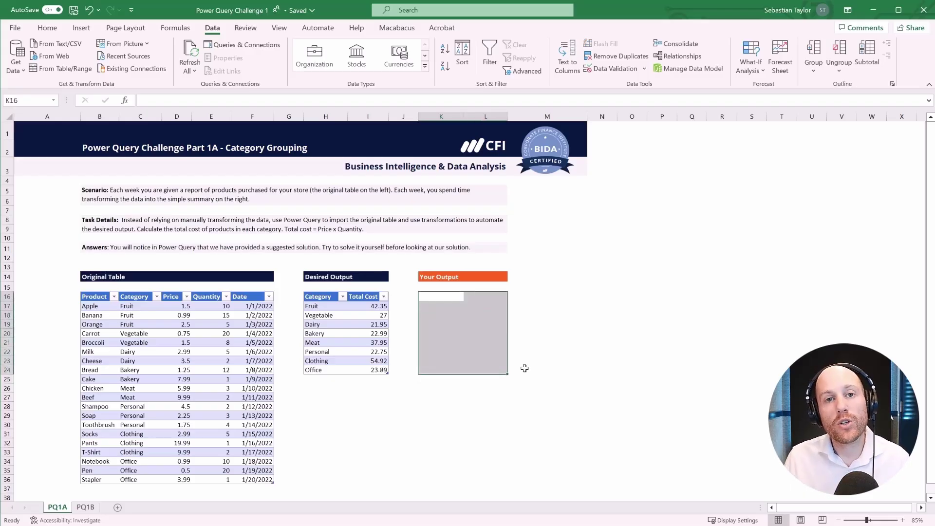
pyautogui.click(540, 369)
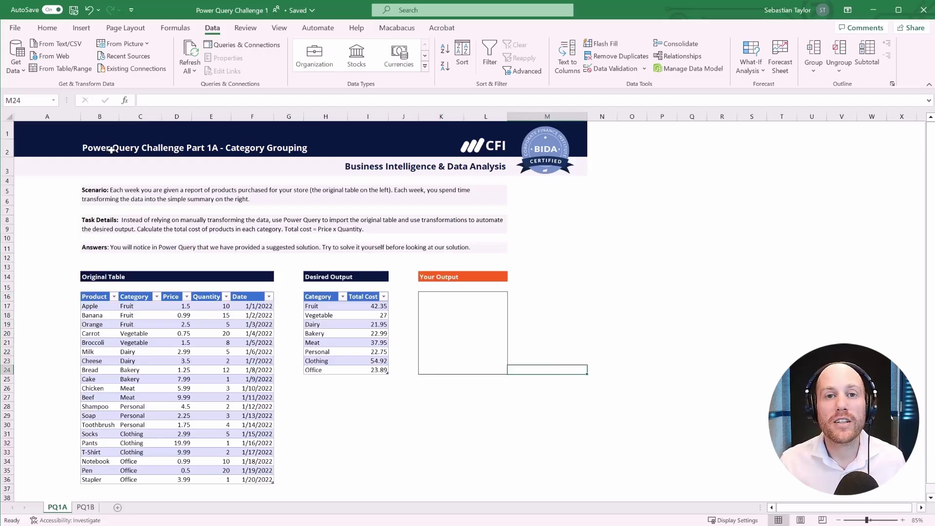
pyautogui.click(25, 58)
pyautogui.click(76, 270)
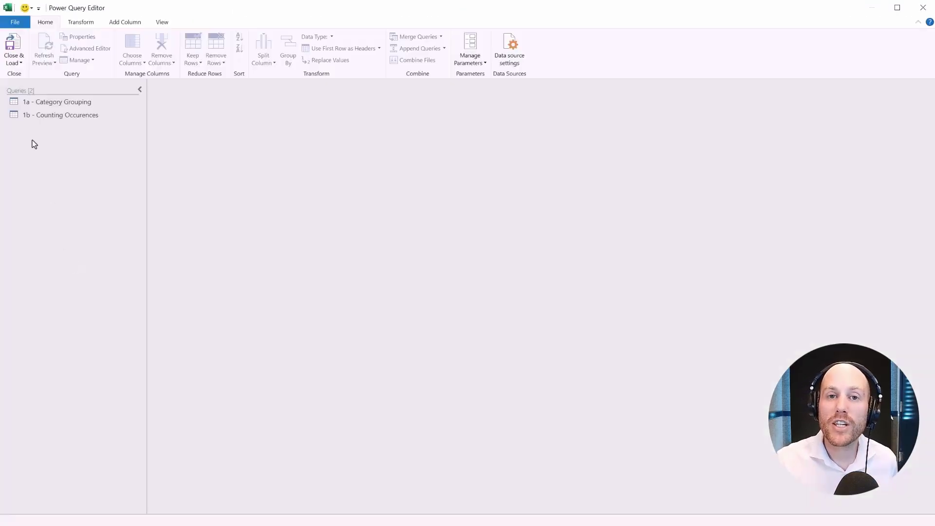
pyautogui.click(48, 105)
pyautogui.click(48, 112)
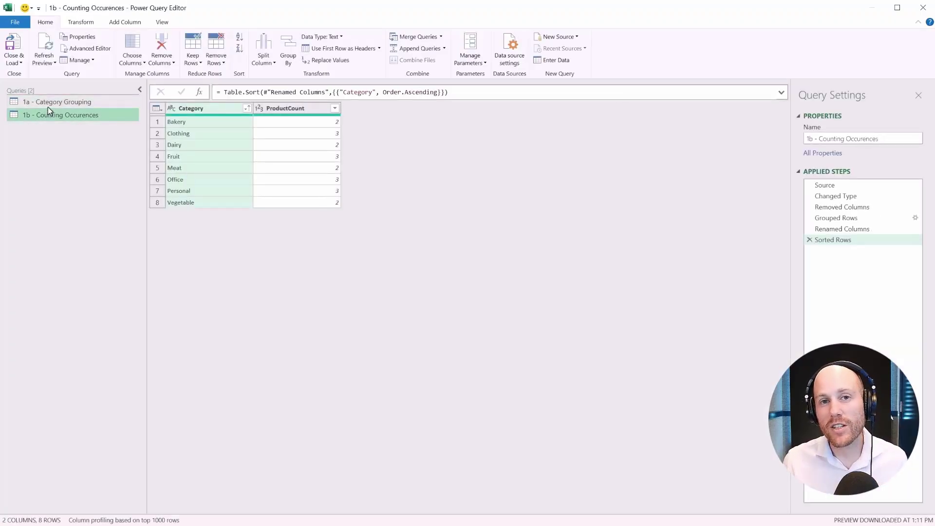
pyautogui.click(48, 106)
pyautogui.click(922, 11)
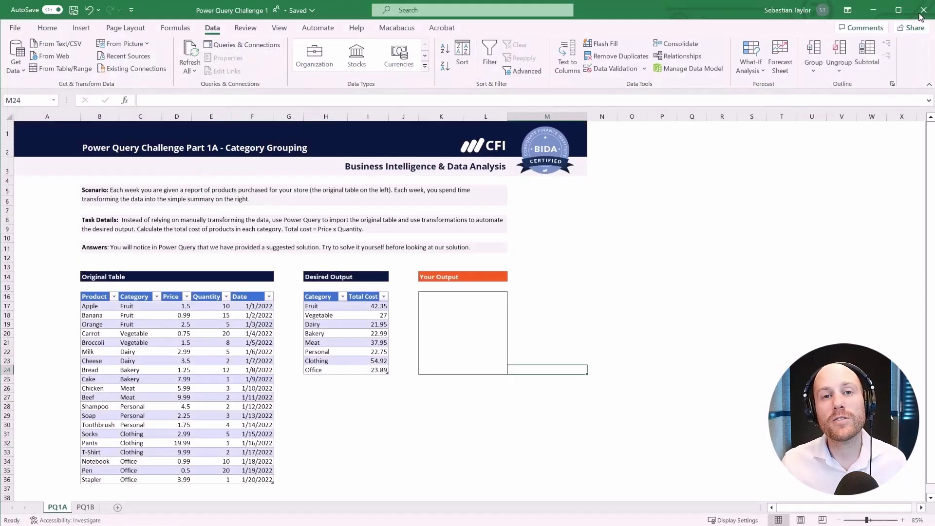
pyautogui.click(444, 239)
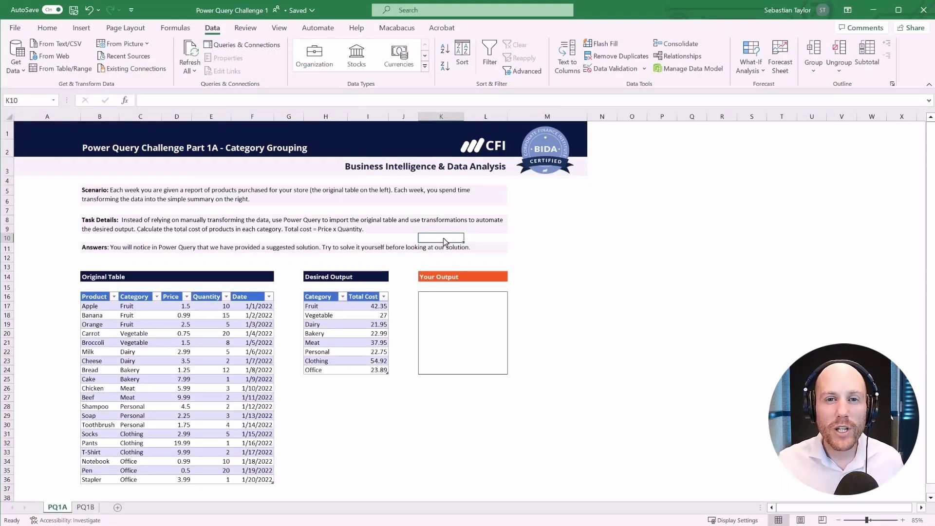
pyautogui.click(328, 458)
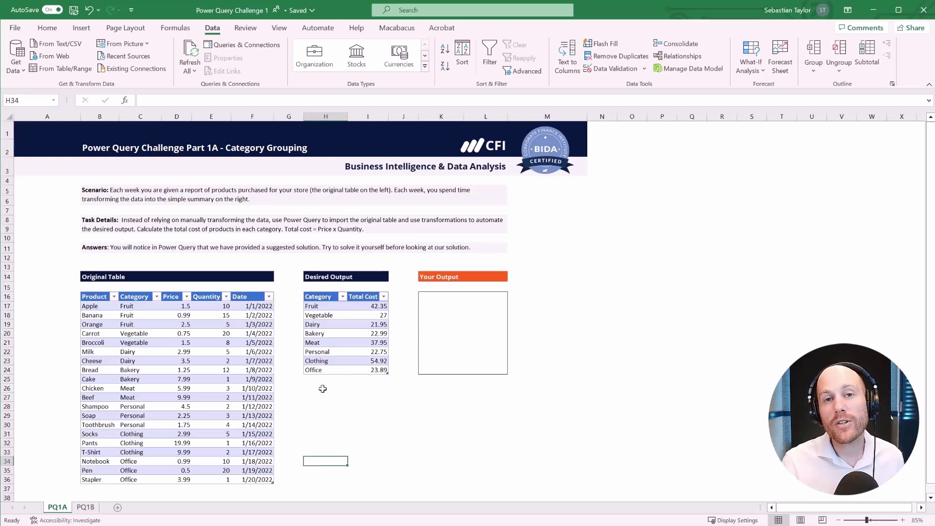
pyautogui.hotkey('ctrl', 'Up')
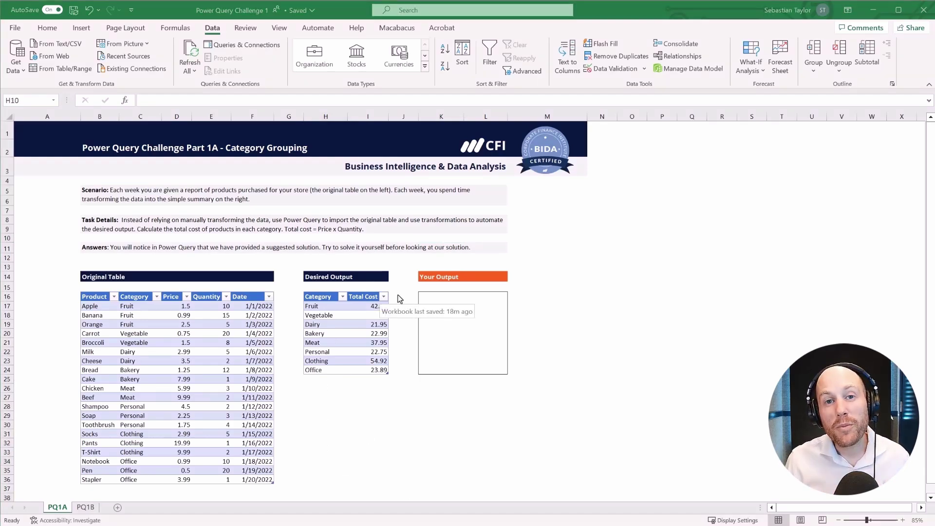
pyautogui.click(400, 297)
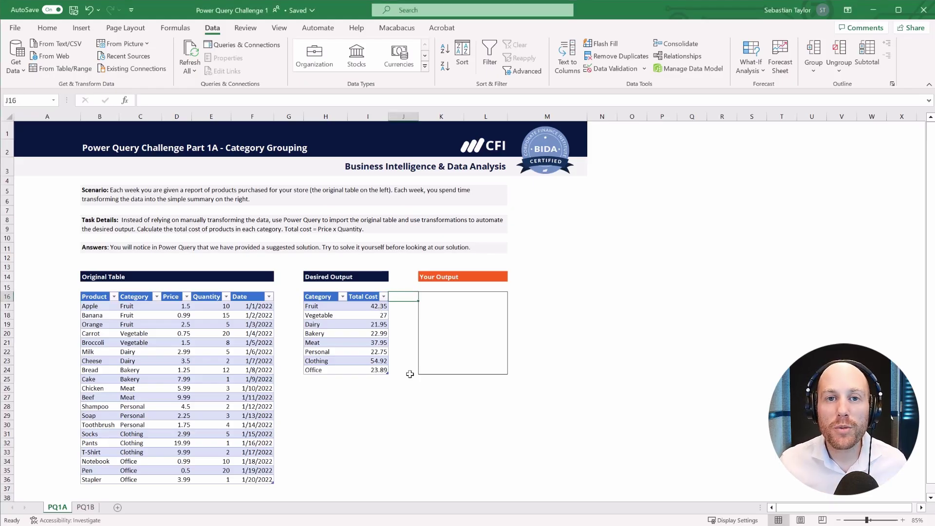
pyautogui.click(86, 507)
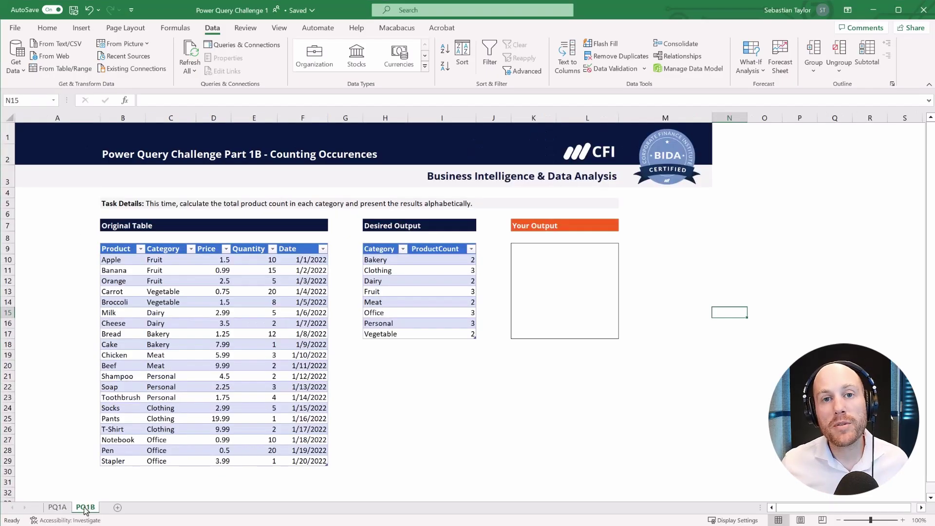
pyautogui.click(64, 509)
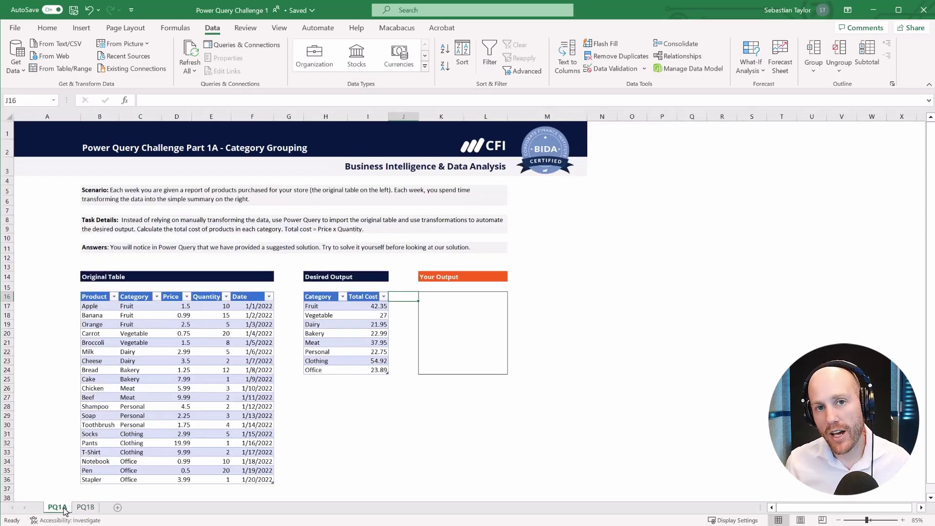
pyautogui.click(249, 194)
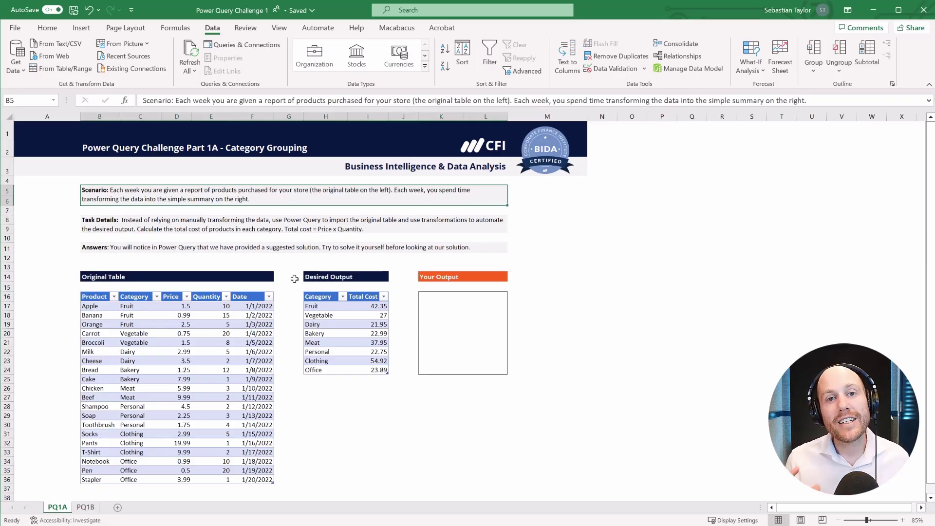
pyautogui.moveTo(97, 297); pyautogui.dragTo(254, 481)
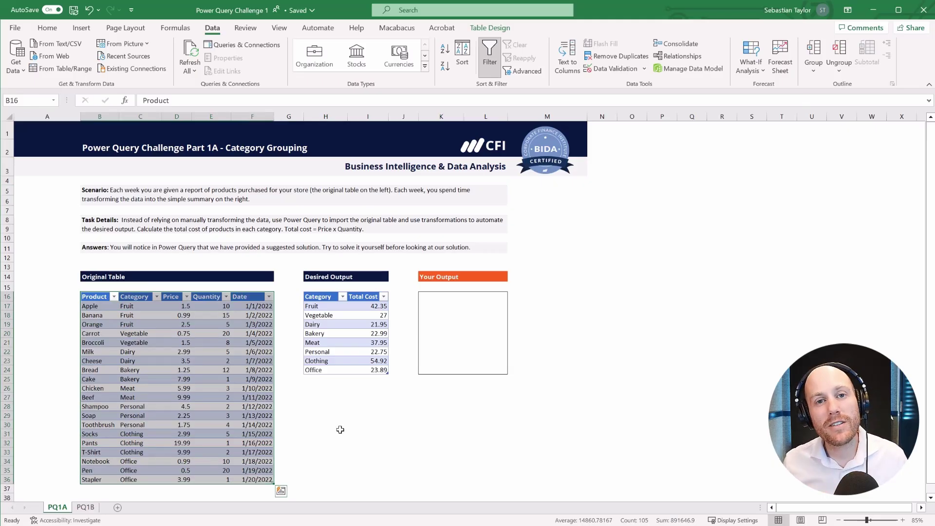
pyautogui.moveTo(319, 296); pyautogui.dragTo(366, 373)
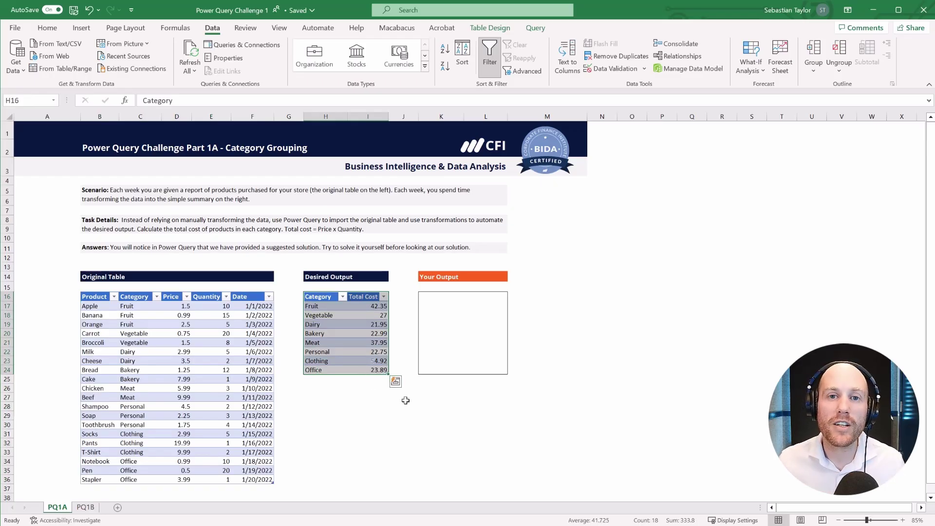
pyautogui.moveTo(333, 305); pyautogui.dragTo(336, 367)
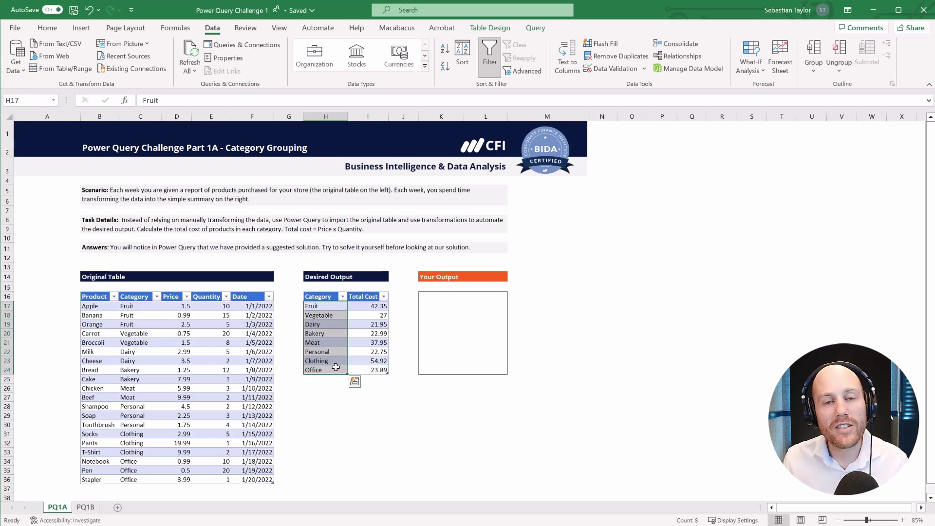
pyautogui.click(429, 379)
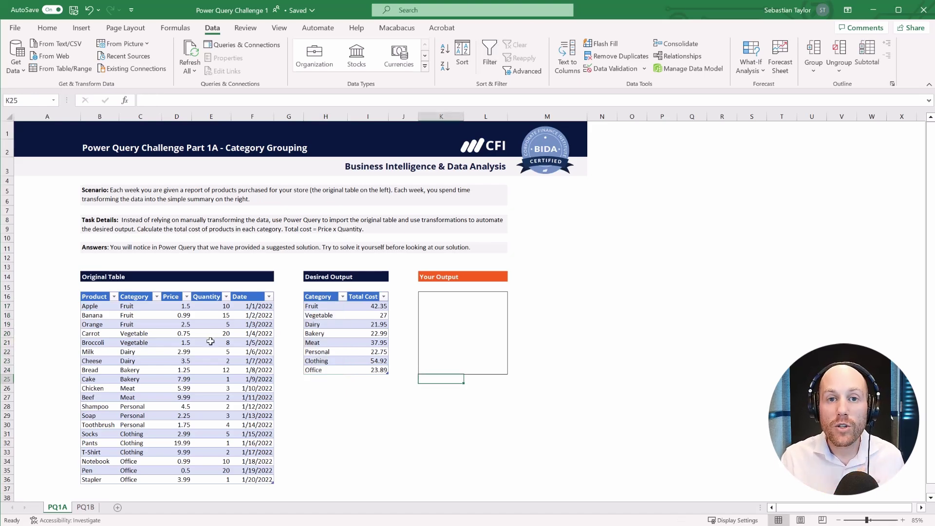
pyautogui.moveTo(428, 295); pyautogui.dragTo(494, 368)
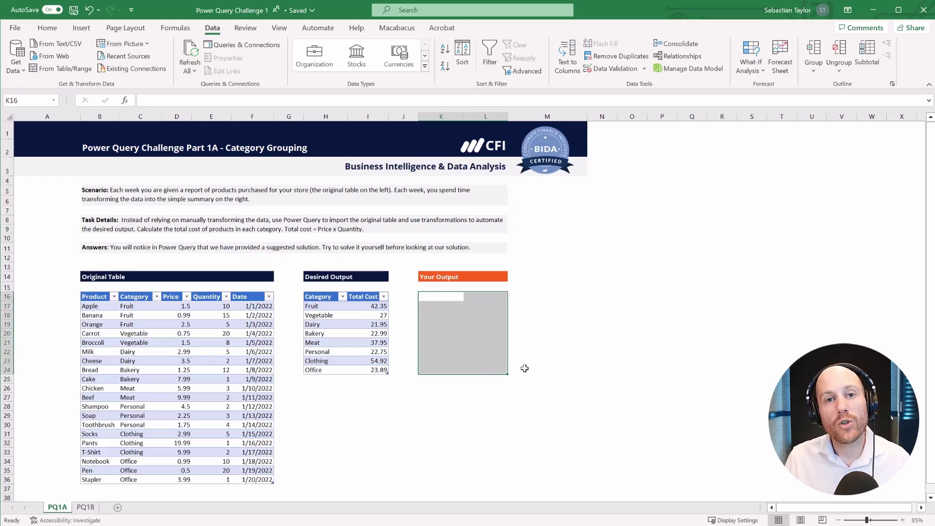
pyautogui.click(542, 365)
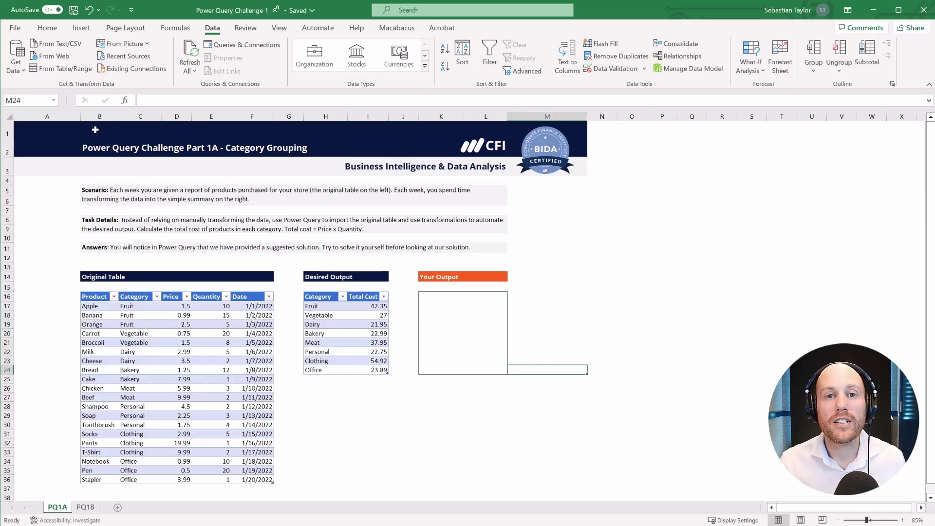
pyautogui.click(16, 58)
pyautogui.click(75, 269)
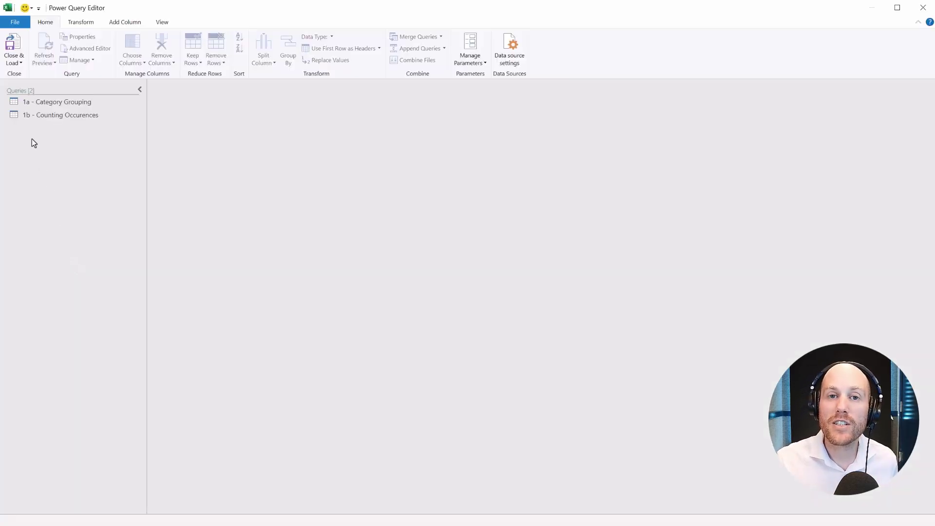
pyautogui.click(48, 104)
pyautogui.click(47, 114)
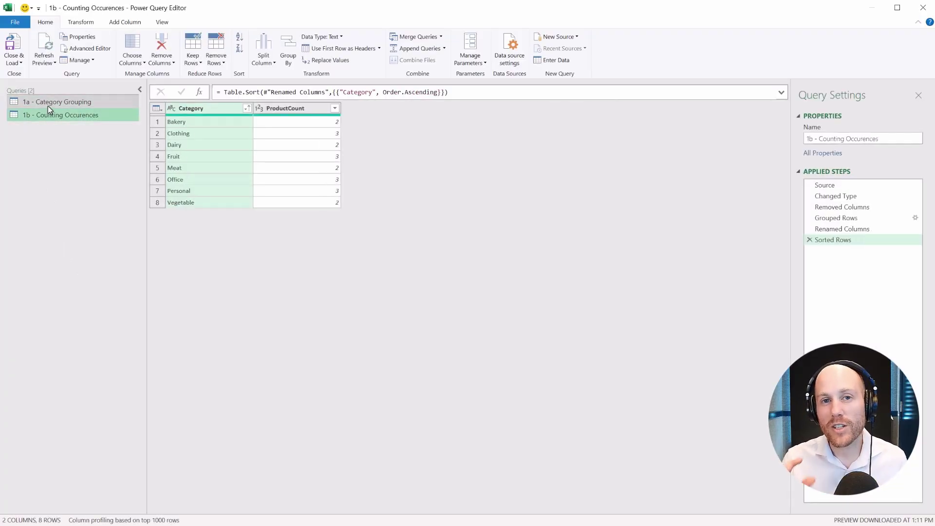
pyautogui.click(48, 104)
pyautogui.click(920, 13)
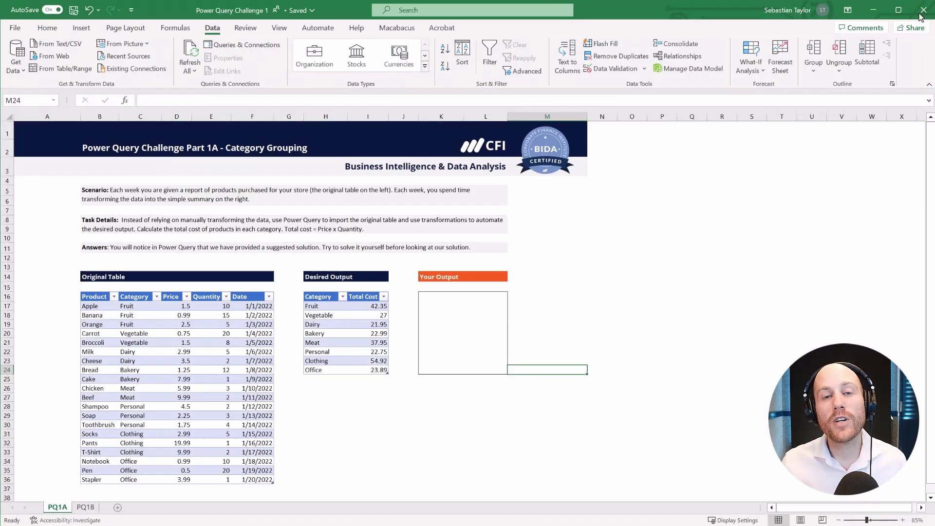
pyautogui.click(443, 240)
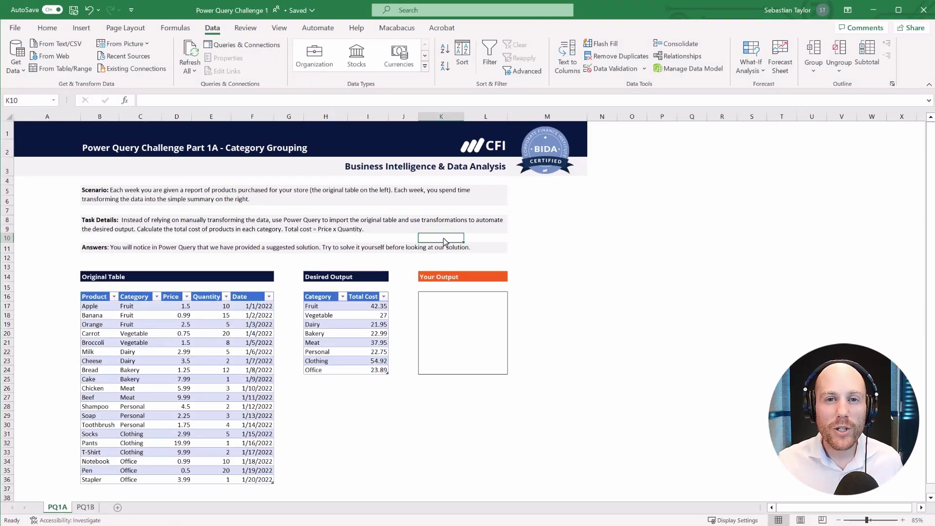
pyautogui.click(327, 459)
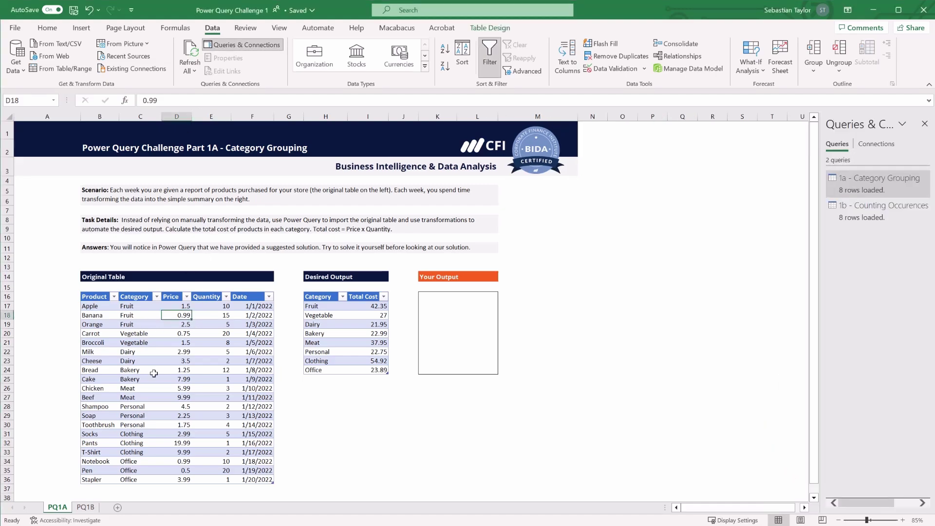
# Step: Load the 20-row original product table into Power Query as new query Table14
pyautogui.click(166, 350)
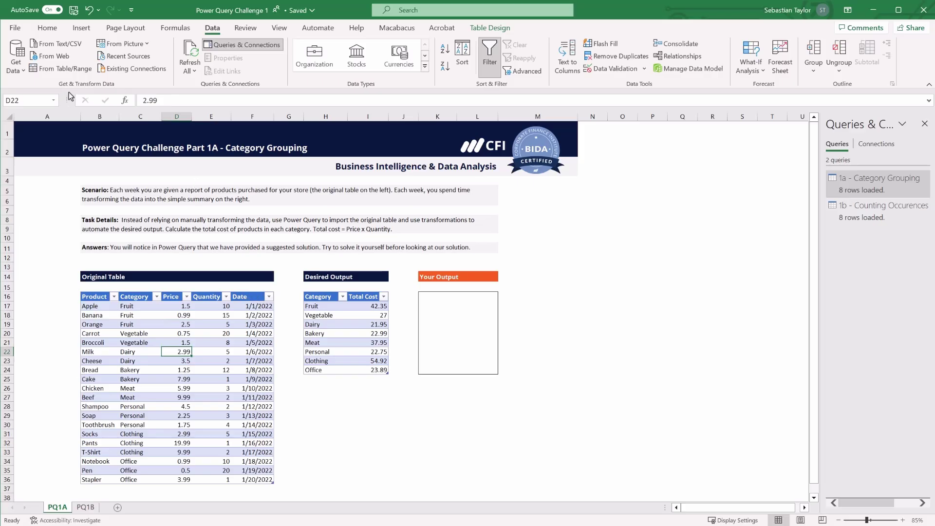
pyautogui.click(61, 68)
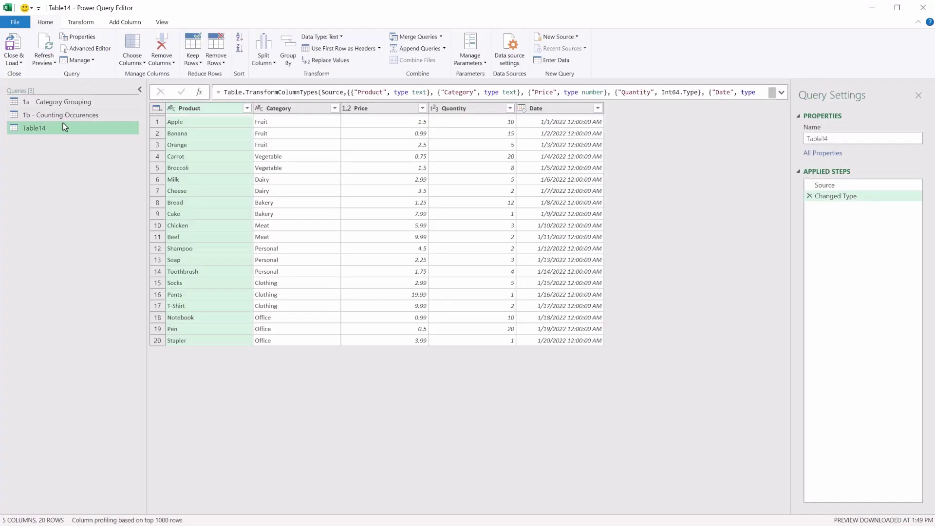
# Step: Rename the new query to '1a - answer'
pyautogui.doubleClick(64, 129)
pyautogui.write('1')
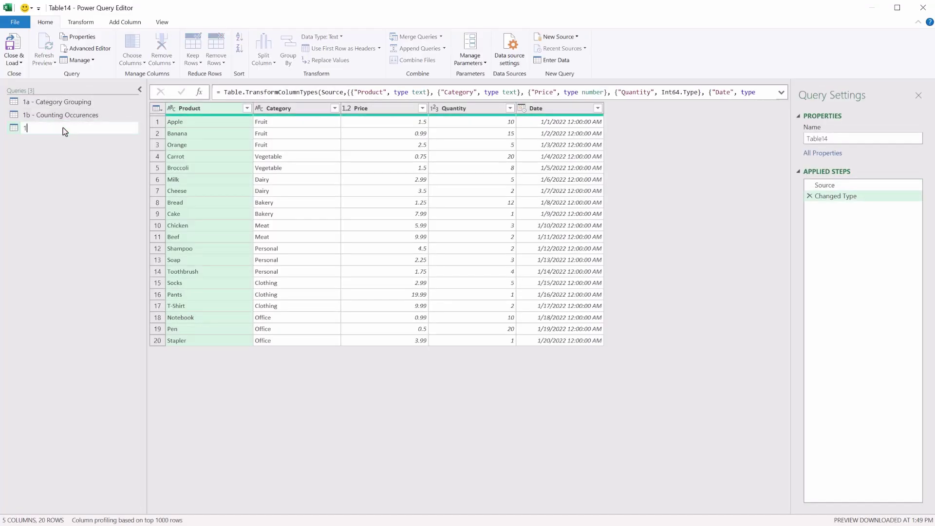
pyautogui.write('a - answer')
pyautogui.press('Return')
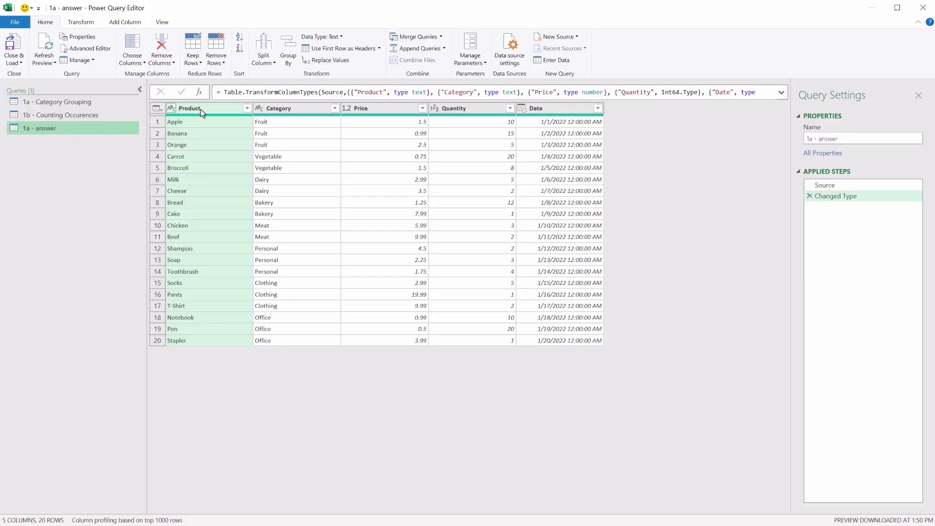
# Step: Remove the Product and Date columns, leaving Category, Price and Quantity
pyautogui.keyDown('ctrl'); pyautogui.click(553, 111); pyautogui.keyUp('ctrl')
pyautogui.click(166, 40)
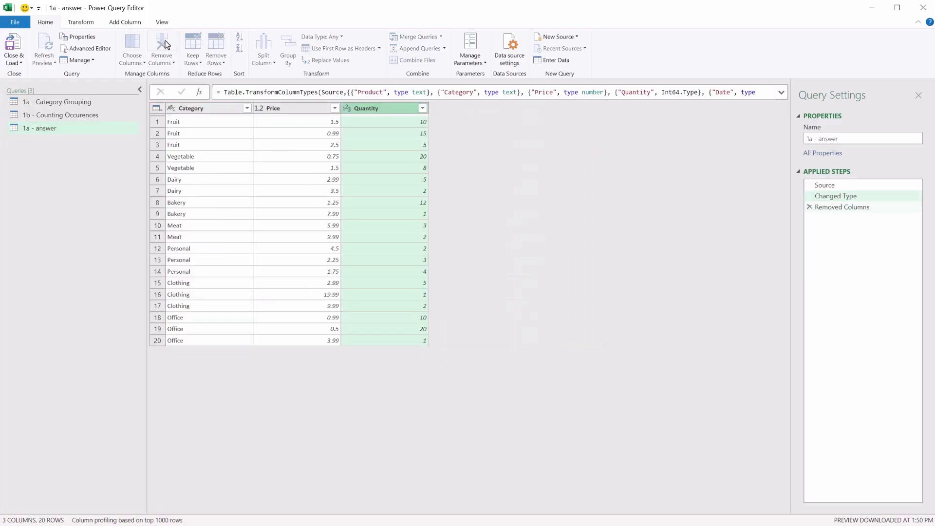
pyautogui.keyDown('ctrl'); pyautogui.click(293, 107); pyautogui.keyUp('ctrl')
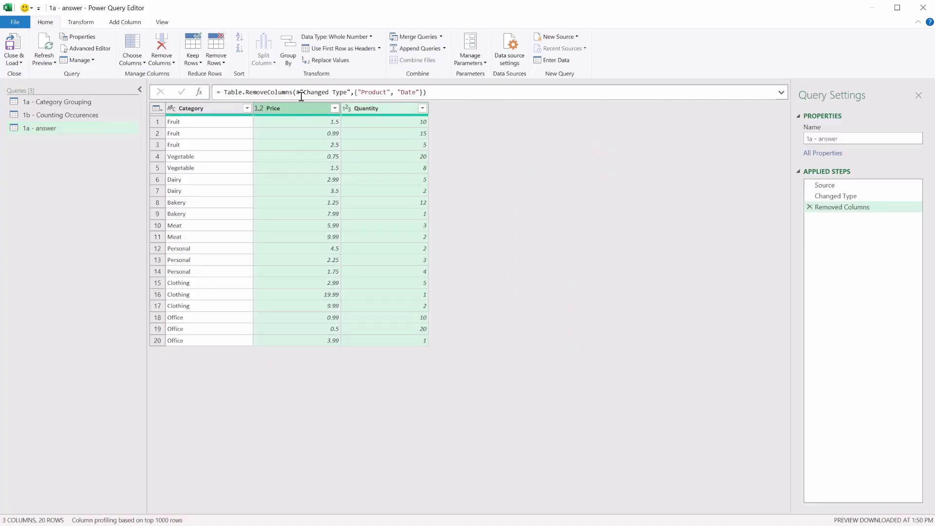
# Step: Multiply Price by Quantity into a new column named 'Total Cost'
pyautogui.click(121, 27)
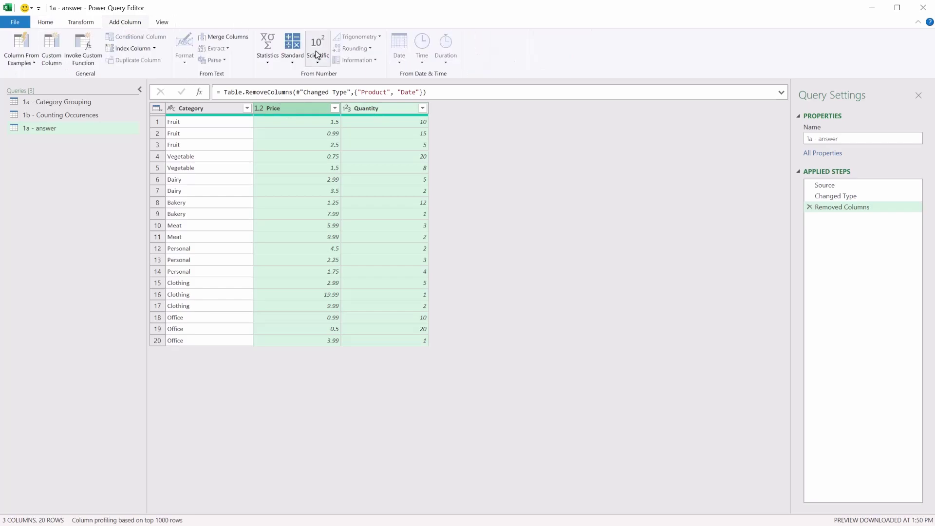
pyautogui.click(292, 58)
pyautogui.click(306, 85)
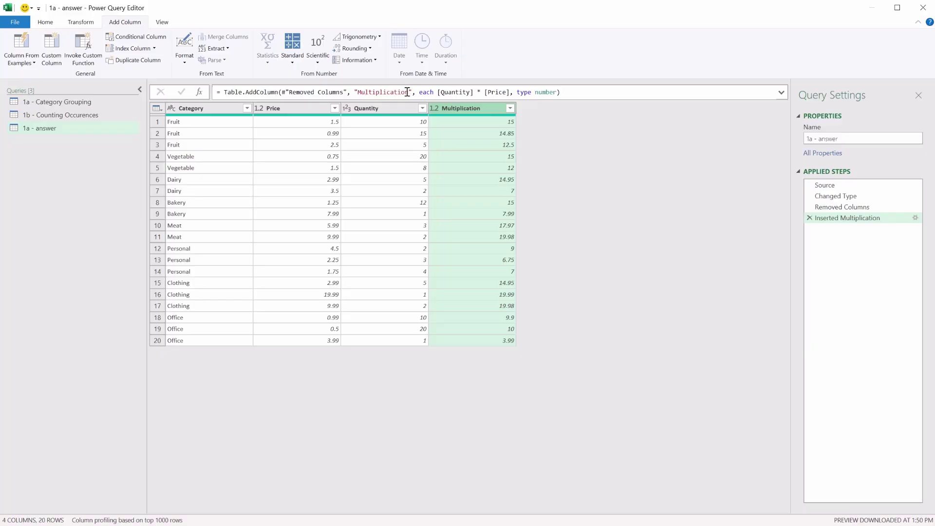
pyautogui.moveTo(409, 92); pyautogui.dragTo(359, 92)
pyautogui.write('Total Cost')
pyautogui.press('Return')
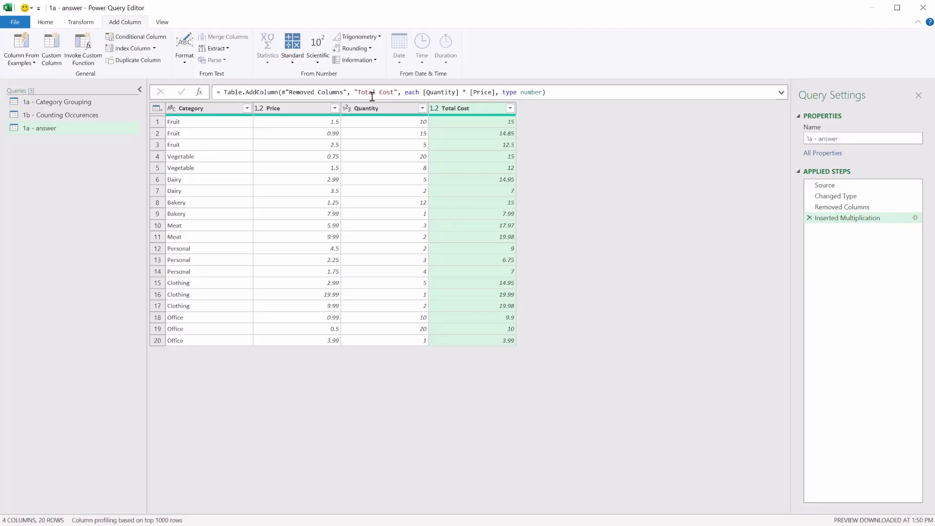
# Step: Remove the Price and Quantity columns from the query
pyautogui.click(373, 110)
pyautogui.keyDown('ctrl'); pyautogui.click(288, 110); pyautogui.keyUp('ctrl')
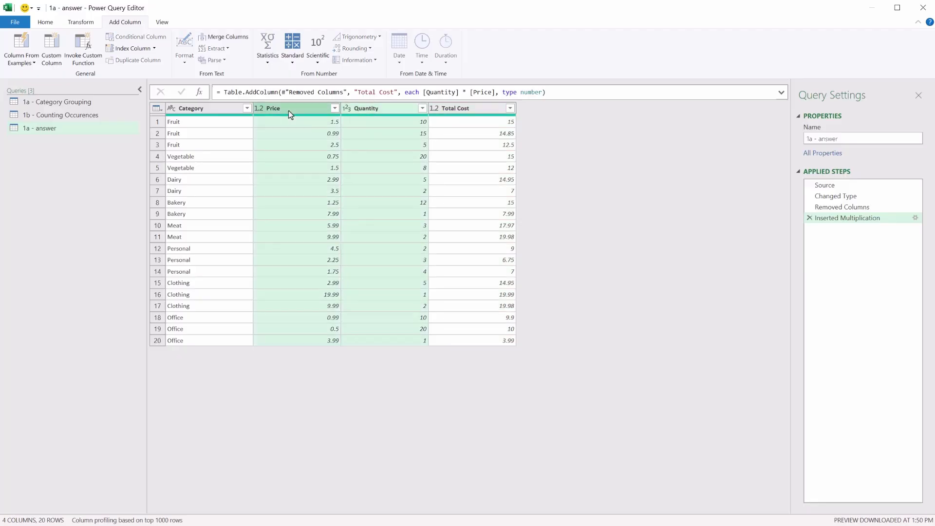
pyautogui.click(55, 25)
pyautogui.click(161, 42)
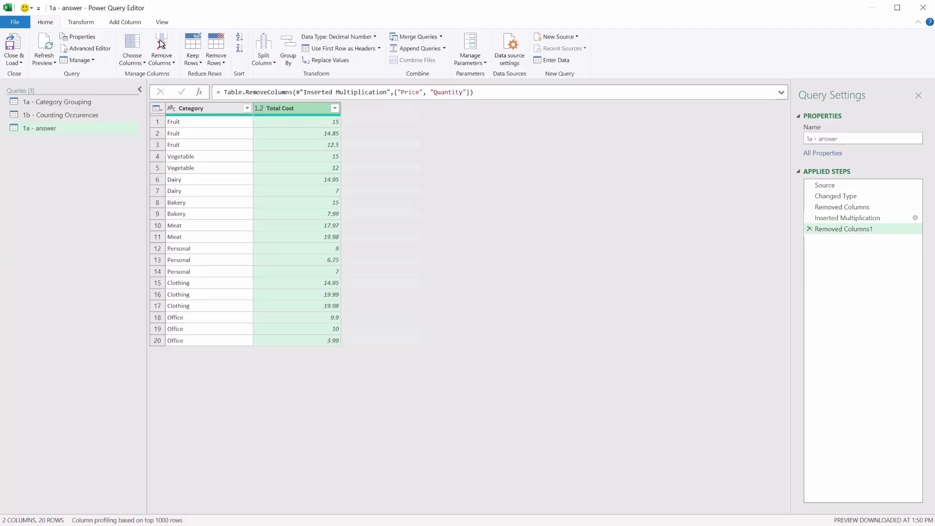
# Step: Set up Group By on Category with a 'Total Cost' column summing Total Cost
pyautogui.click(211, 109)
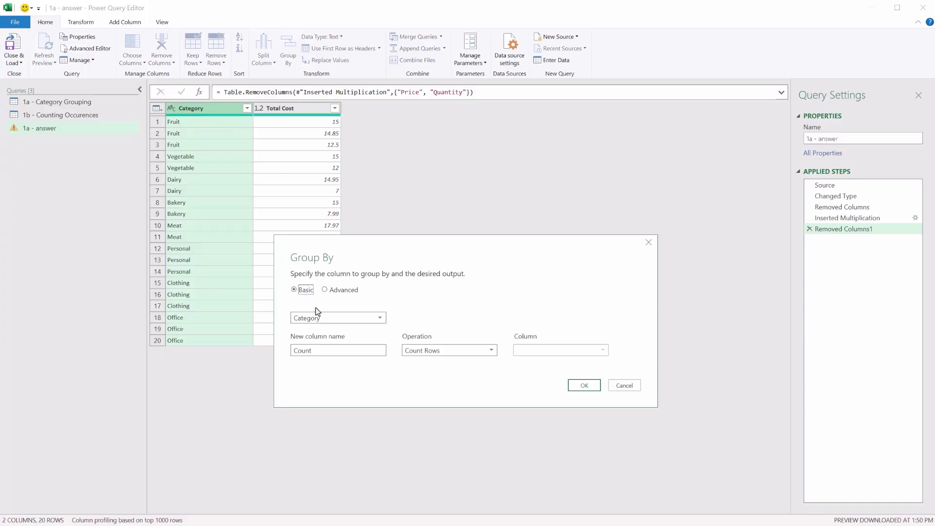
pyautogui.click(342, 354)
pyautogui.moveTo(343, 354); pyautogui.dragTo(251, 354)
pyautogui.write('Total Cost')
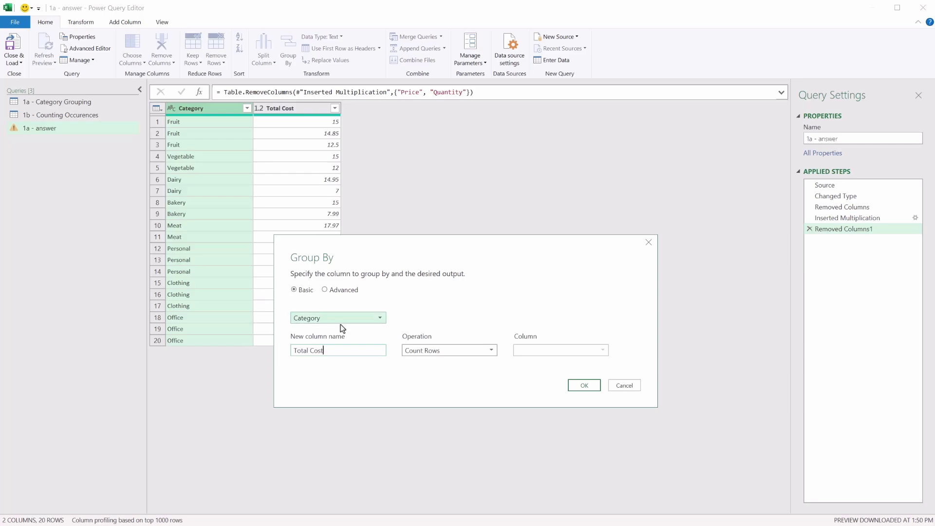
pyautogui.click(419, 351)
pyautogui.click(422, 359)
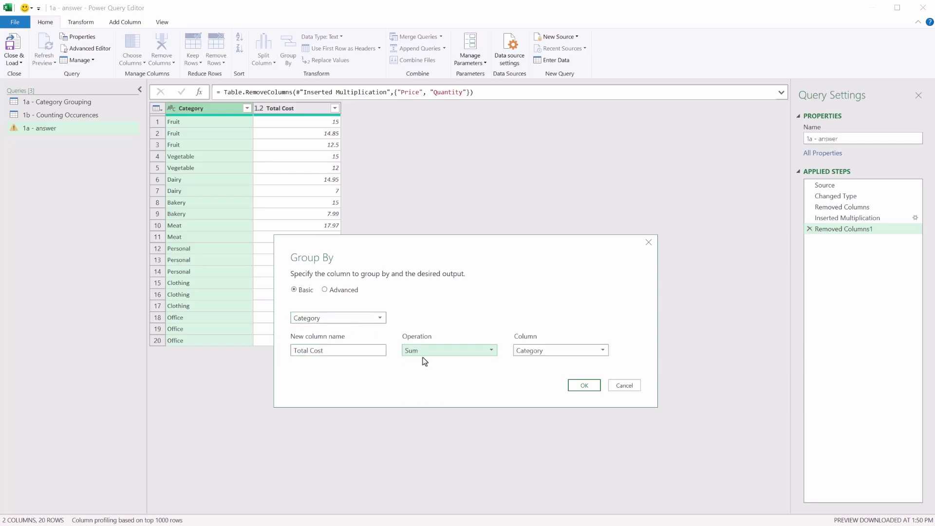
pyautogui.click(567, 353)
pyautogui.click(550, 373)
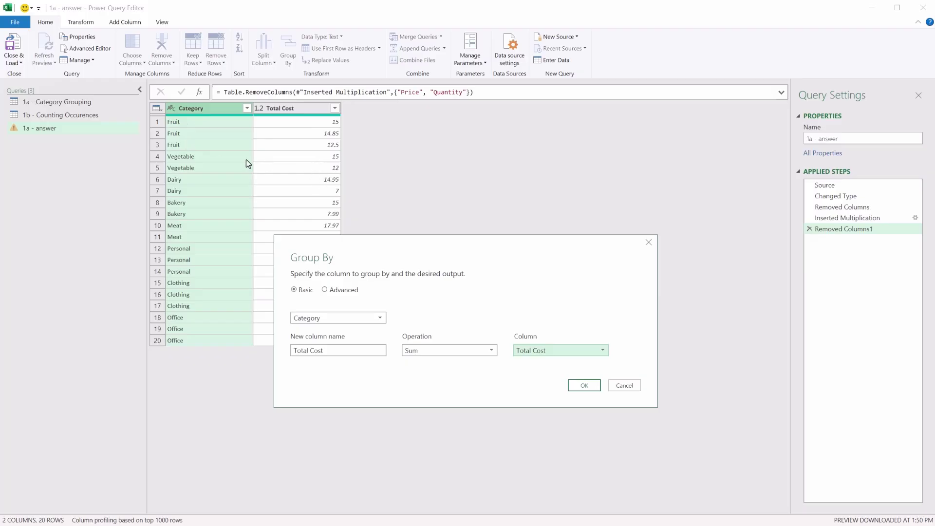
# Step: Apply the Category grouping and load the result to the existing worksheet at PQ1A!K16
pyautogui.click(583, 386)
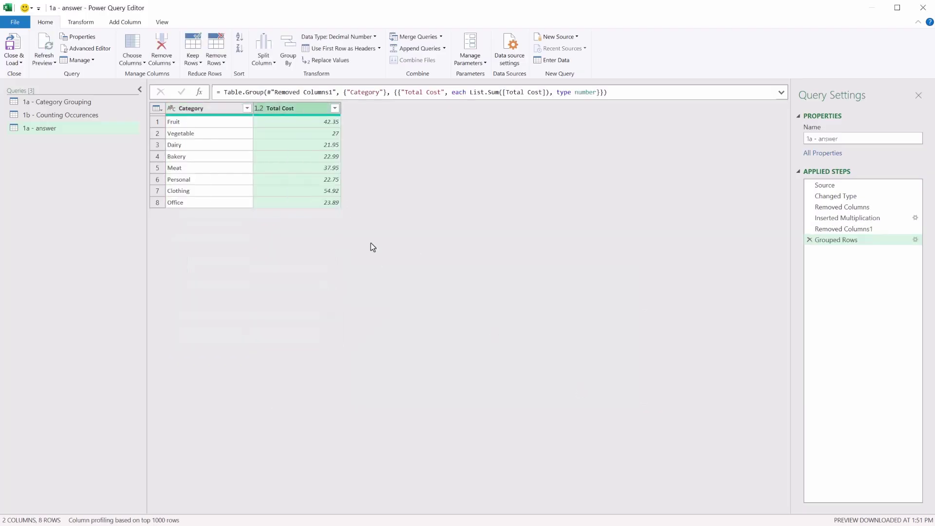
pyautogui.click(19, 68)
pyautogui.click(28, 86)
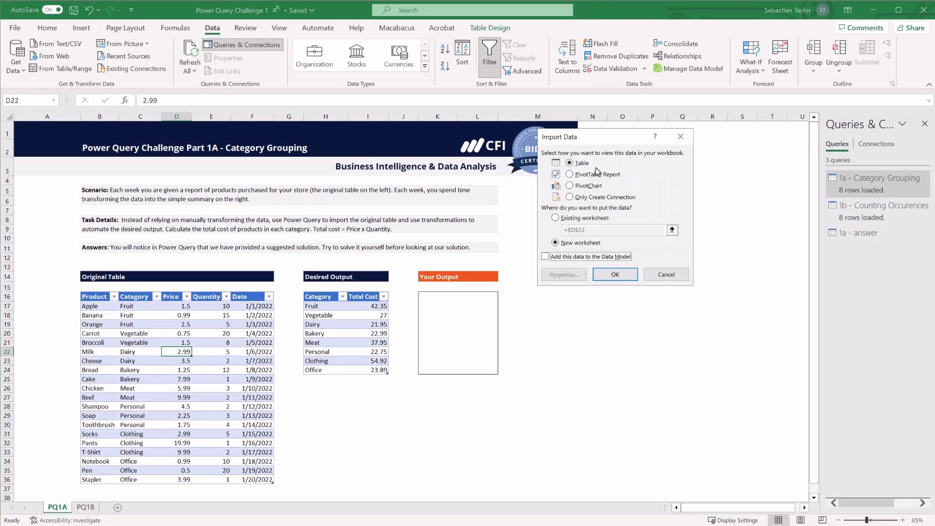
pyautogui.click(555, 218)
pyautogui.click(672, 229)
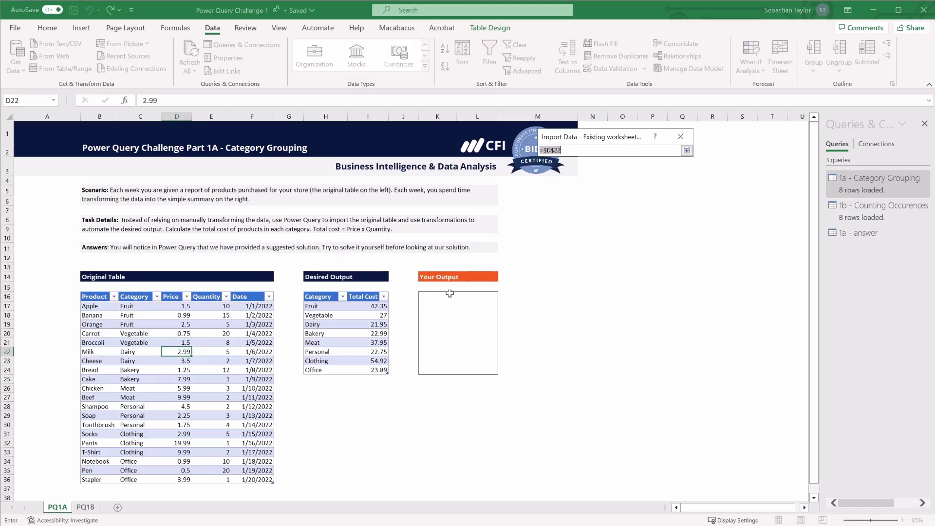
pyautogui.click(437, 302)
pyautogui.click(687, 150)
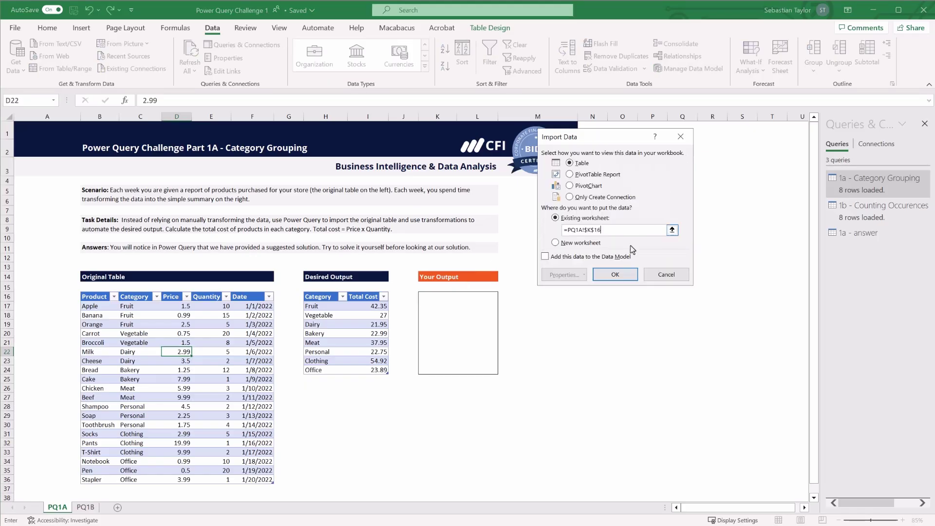
pyautogui.click(617, 275)
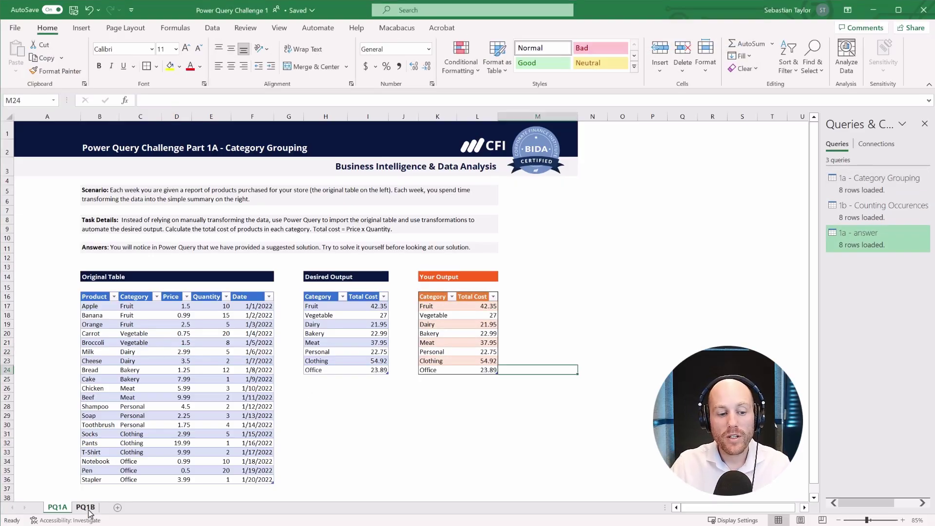
# Step: On sheet PQ1B, compare the three Fruit entries with the Desired Output's Fruit count
pyautogui.click(85, 507)
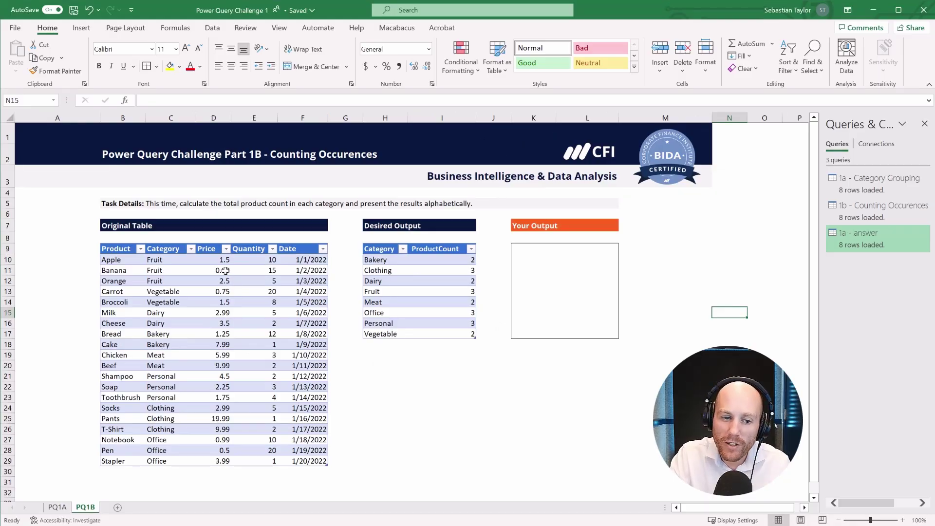
pyautogui.moveTo(225, 259); pyautogui.dragTo(224, 461)
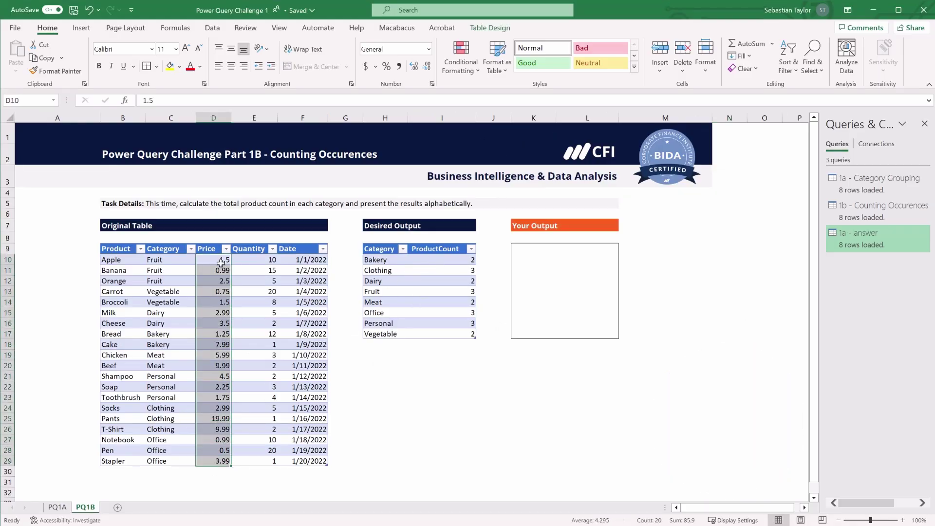
pyautogui.moveTo(171, 259); pyautogui.dragTo(202, 293)
pyautogui.moveTo(179, 260); pyautogui.dragTo(176, 281)
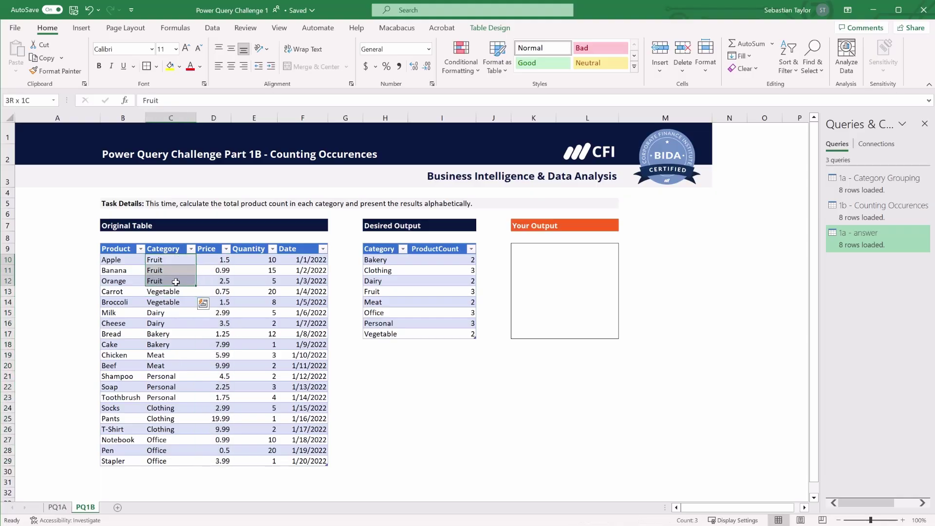
pyautogui.click(462, 291)
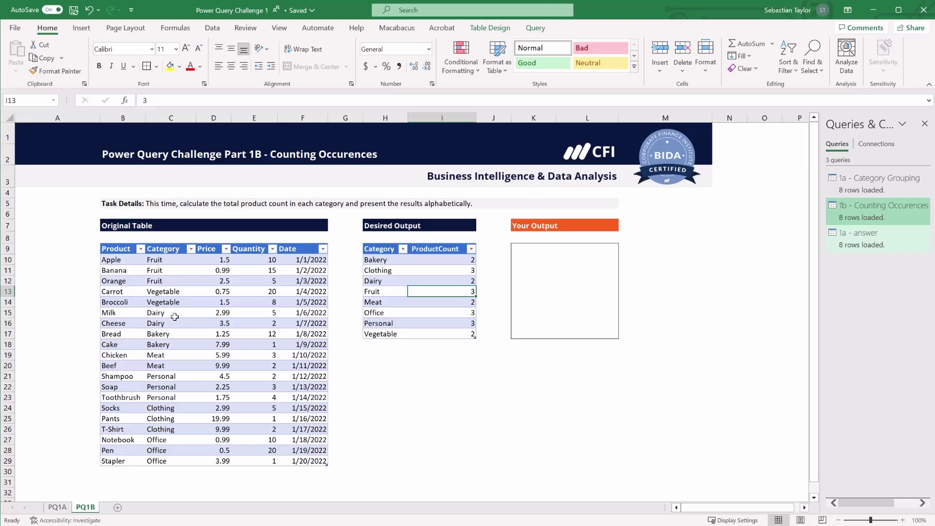
# Step: Check the two Dairy entries against the Desired Output, then show the Data commands from inside the Original Table
pyautogui.click(174, 317)
pyautogui.moveTo(175, 317); pyautogui.dragTo(175, 325)
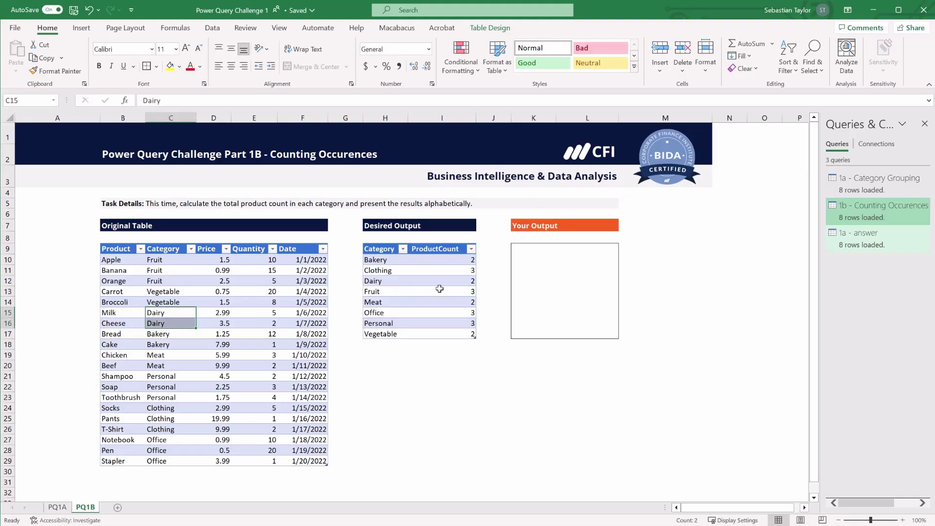
pyautogui.click(441, 282)
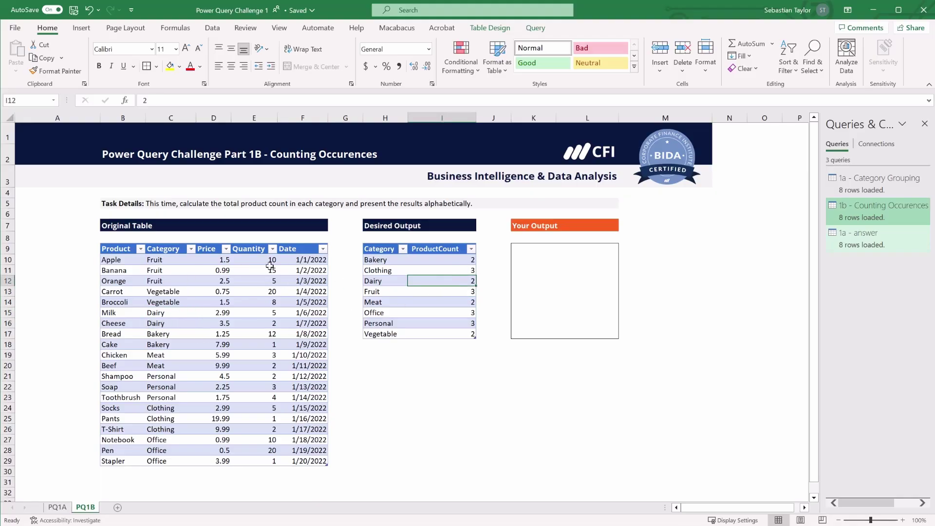
pyautogui.click(216, 282)
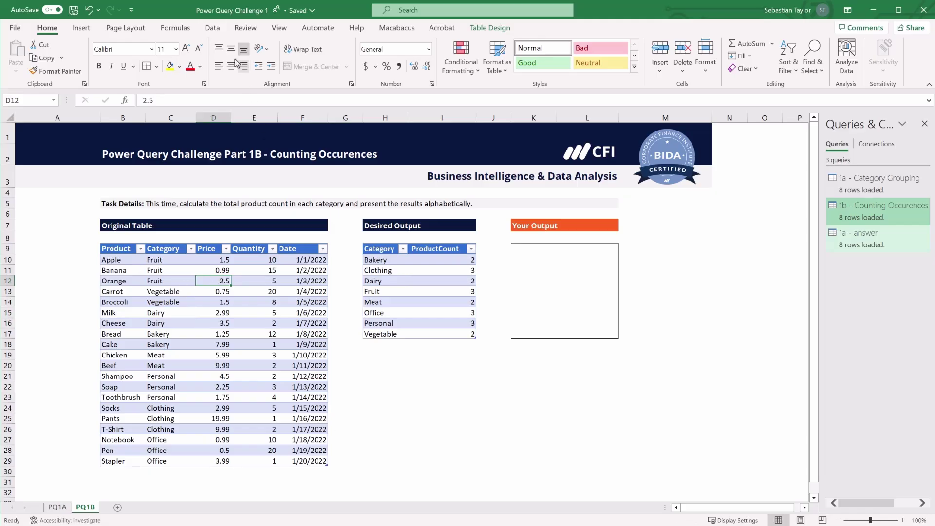
pyautogui.click(213, 28)
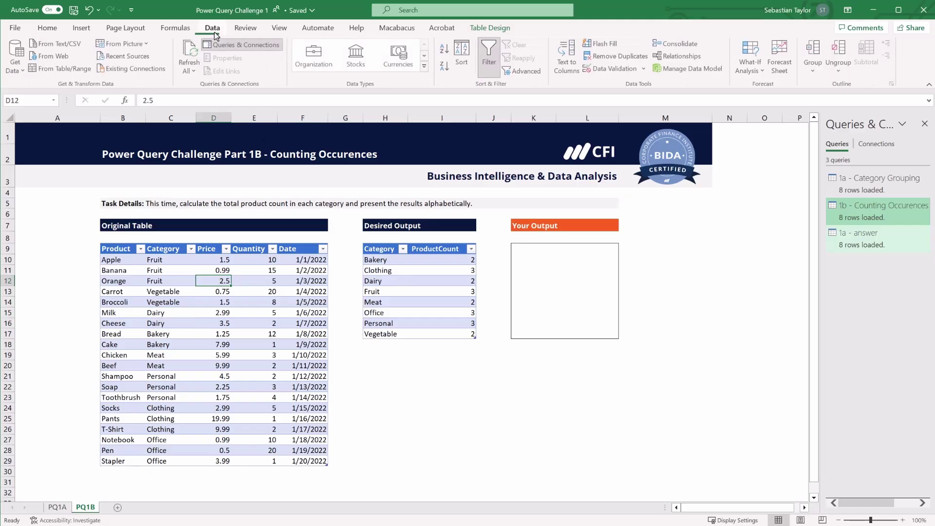
# Step: Load the PQ1B Original Table into Power Query and rename the query '1b - answer'
pyautogui.click(65, 69)
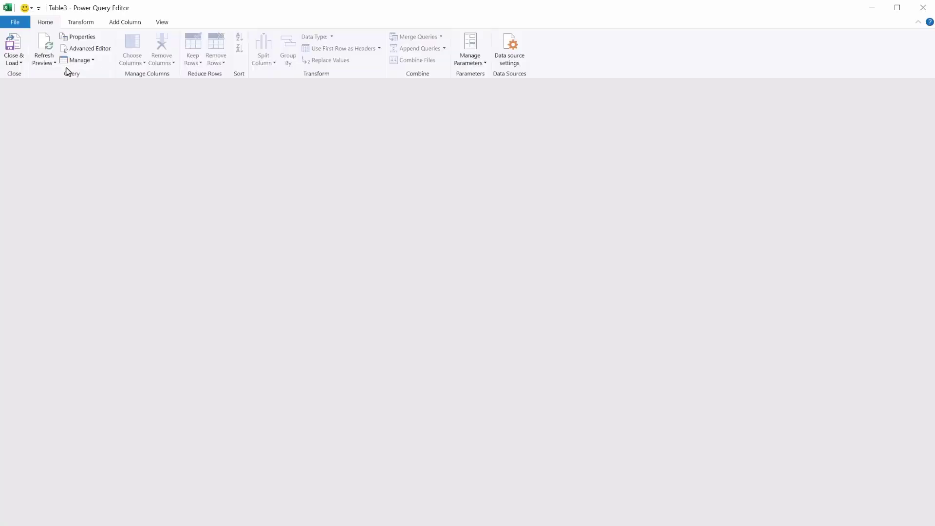
pyautogui.doubleClick(69, 145)
pyautogui.write('1b - answer')
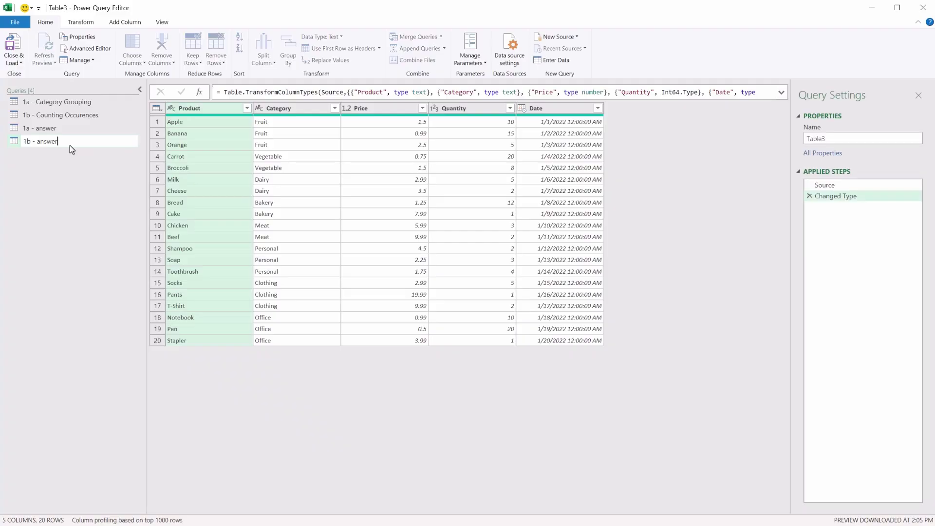
pyautogui.press('Return')
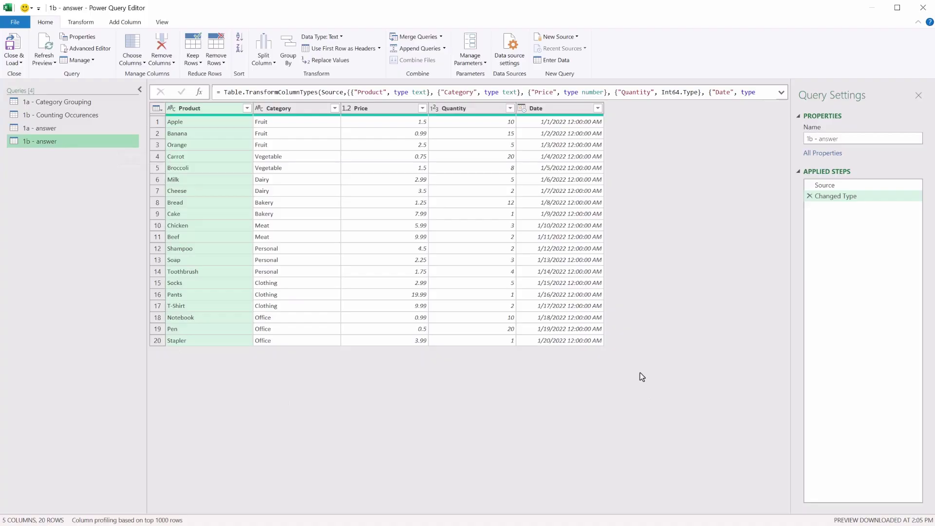
# Step: Select only the Category column, ready to remove the other columns
pyautogui.click(302, 112)
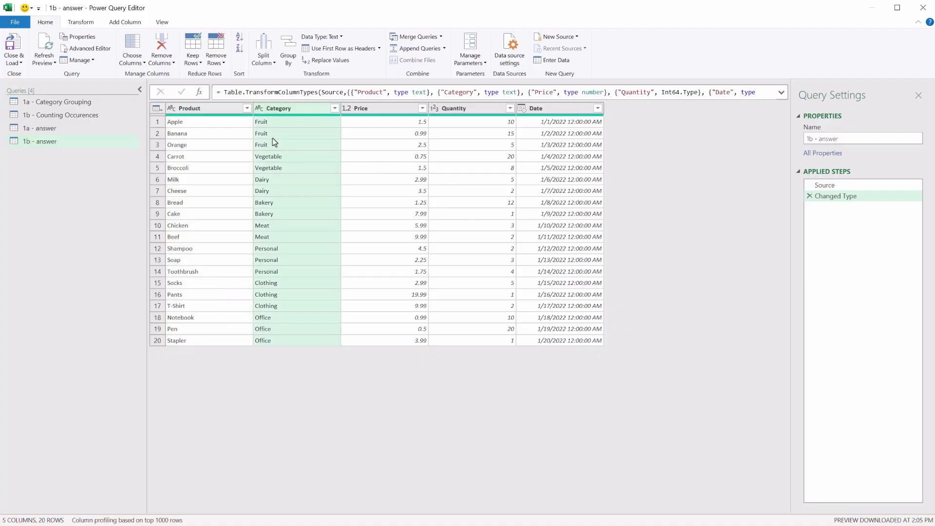
pyautogui.click(233, 113)
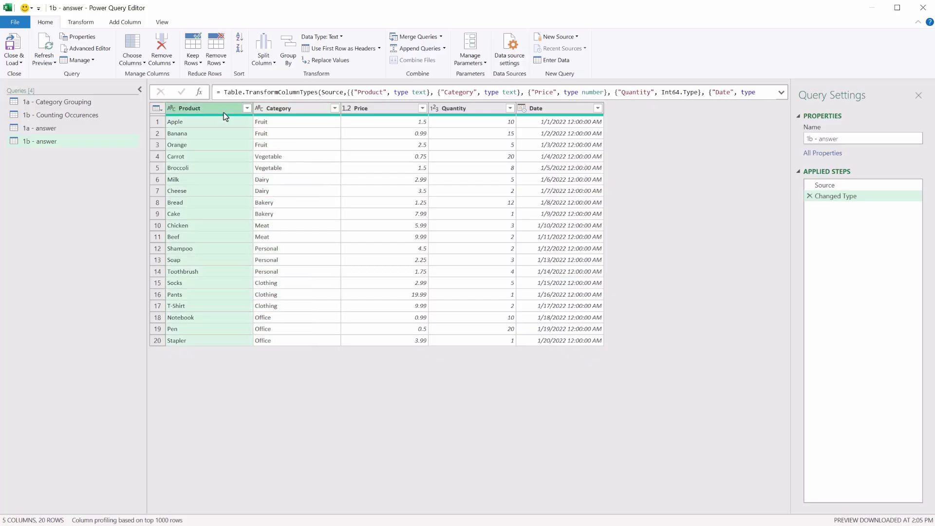
pyautogui.click(387, 112)
pyautogui.keyDown('ctrl'); pyautogui.click(496, 109); pyautogui.keyUp('ctrl')
pyautogui.keyDown('ctrl'); pyautogui.click(566, 109); pyautogui.keyUp('ctrl')
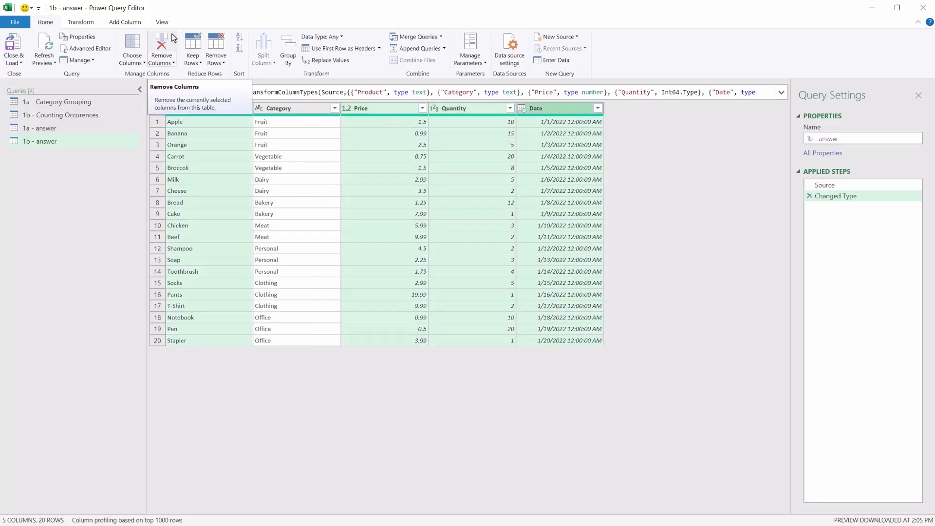
pyautogui.click(289, 109)
pyautogui.click(162, 62)
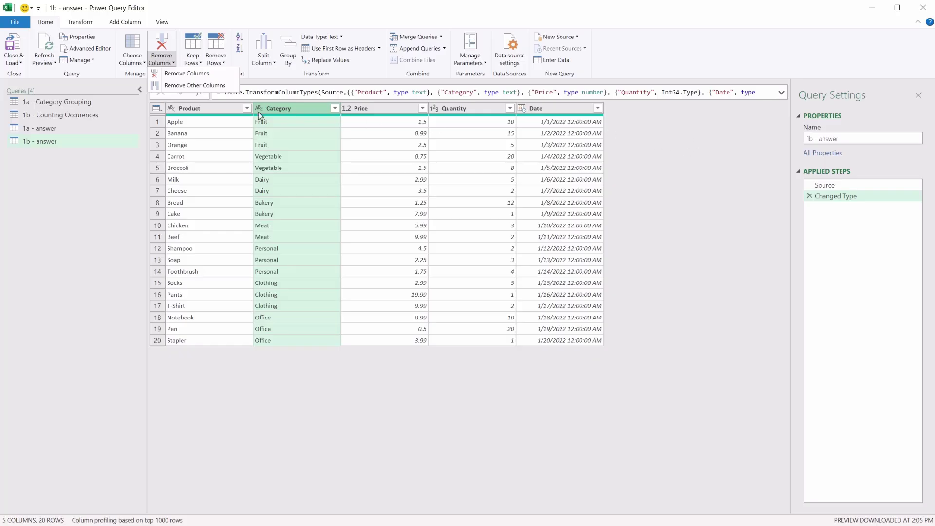
# Step: Keep only Category and group by it with a row count named ProductCount
pyautogui.click(204, 86)
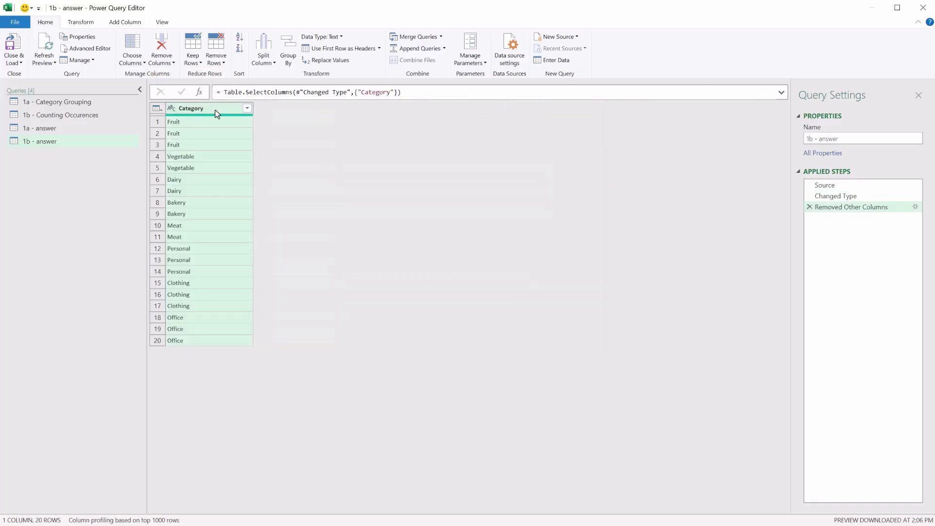
pyautogui.click(291, 53)
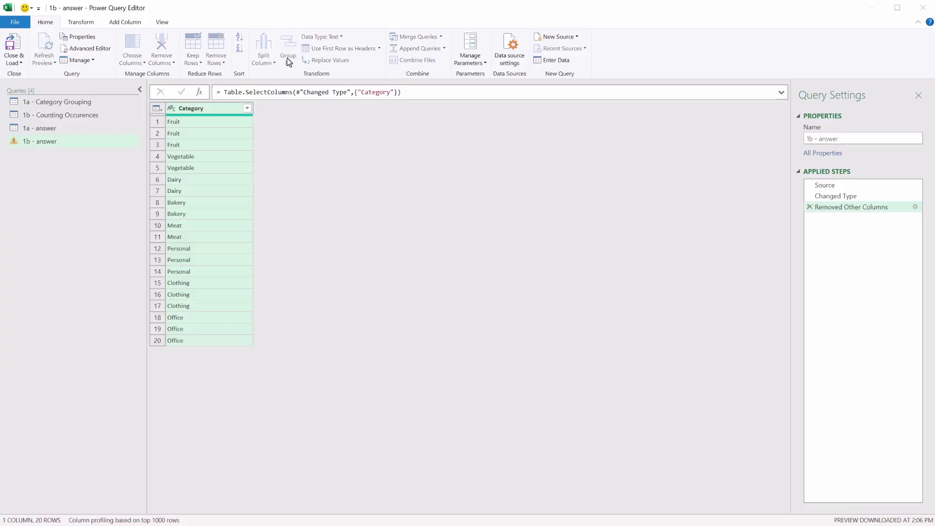
pyautogui.click(293, 350)
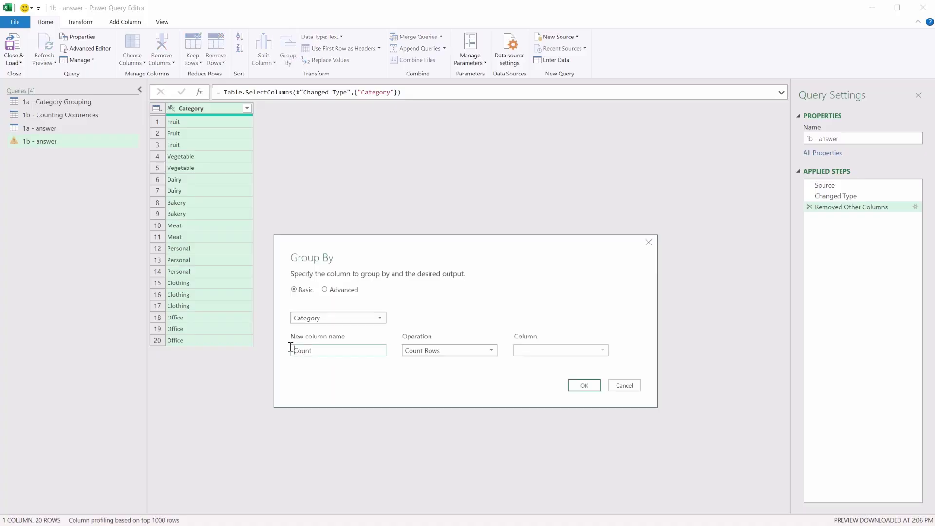
pyautogui.write('Product')
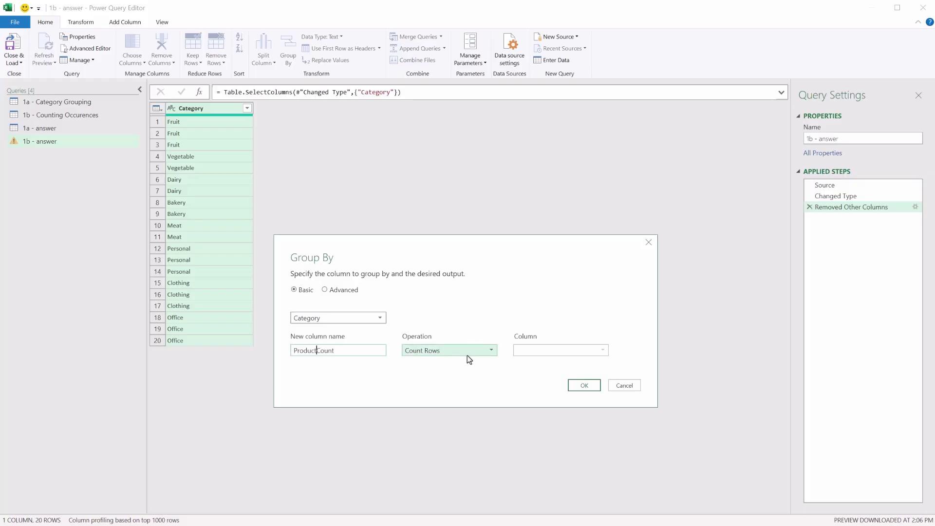
pyautogui.press('Return')
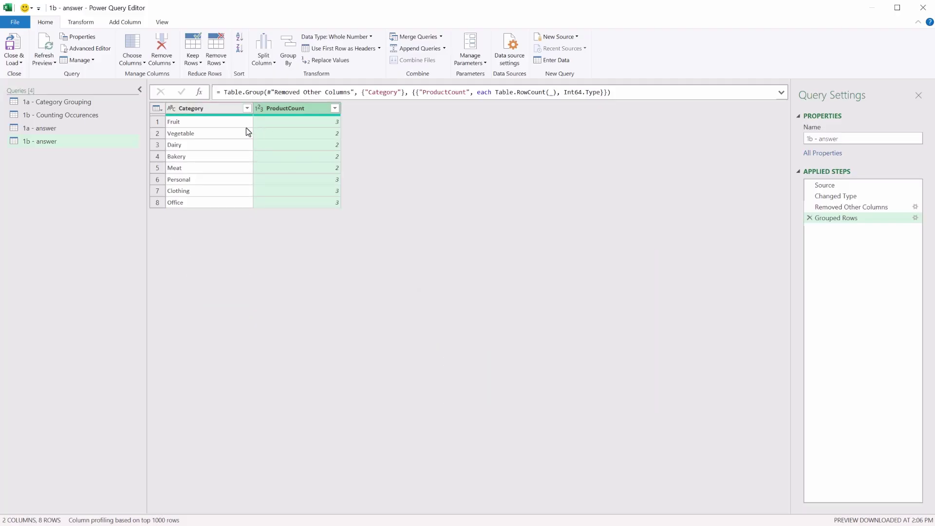
# Step: Sort the Category column alphabetically A to Z
pyautogui.click(246, 108)
pyautogui.click(205, 122)
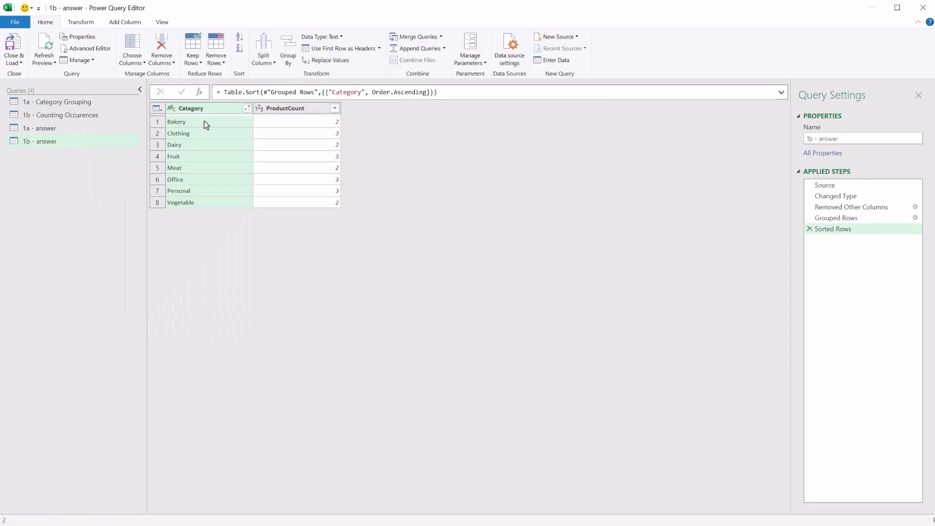
pyautogui.click(12, 62)
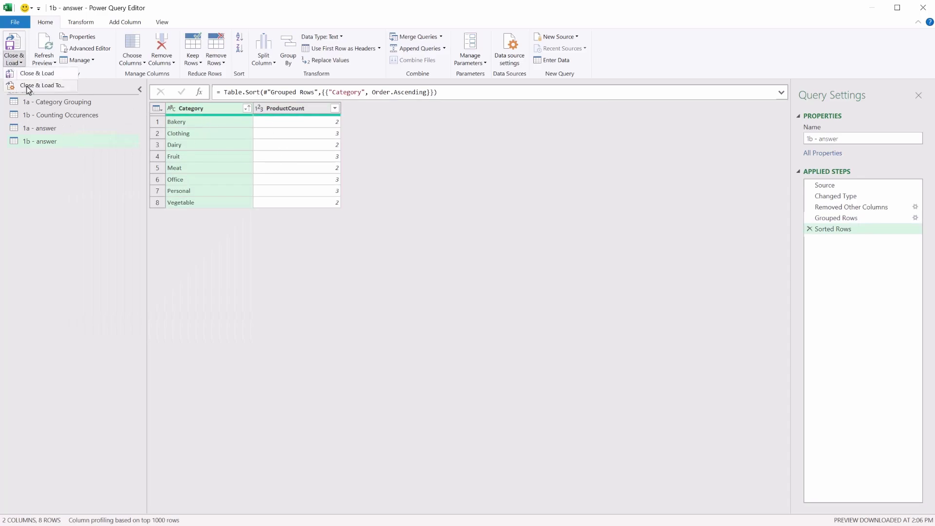
# Step: Load the 1b - answer query to cell K9 on the existing worksheet, then return to PQ1A
pyautogui.click(36, 73)
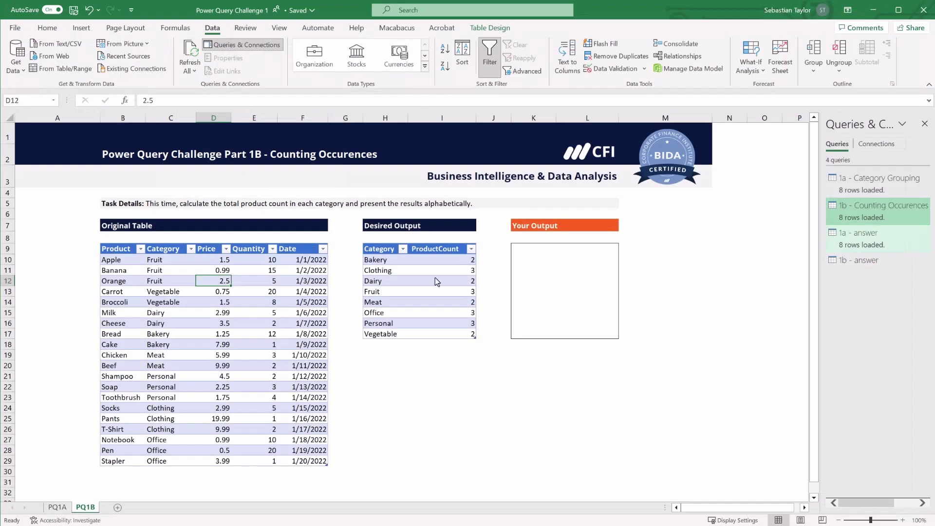
pyautogui.click(581, 220)
pyautogui.click(520, 249)
pyautogui.click(611, 275)
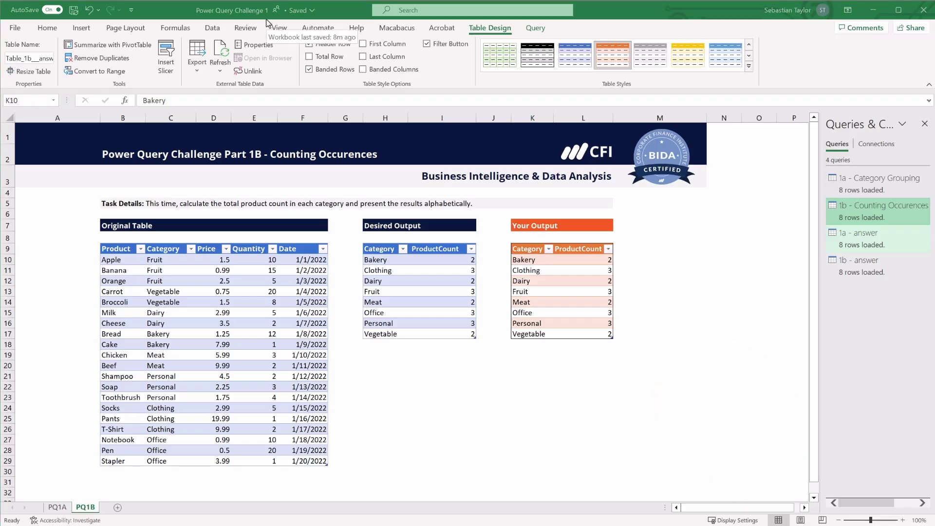
pyautogui.click(57, 507)
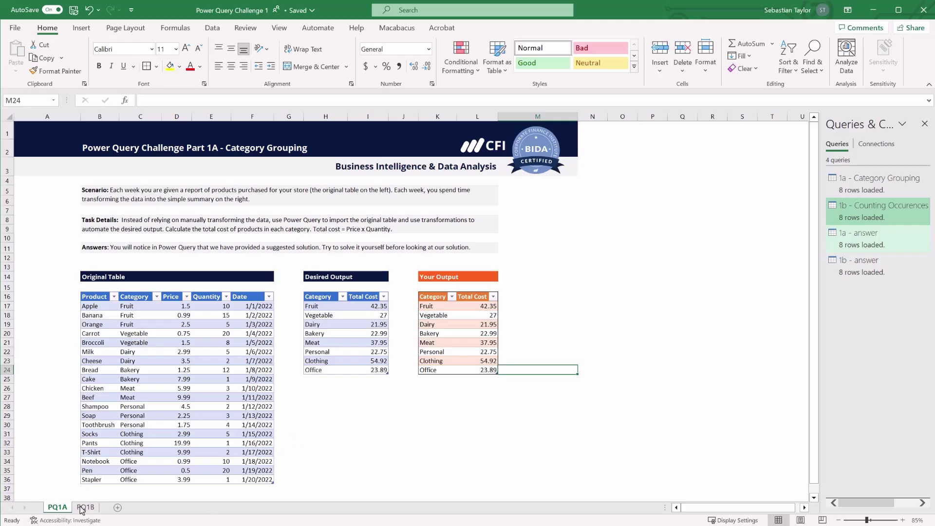
# Step: Enter Grapes, Fruit, price 2 and quantity 5 in the row below the Original Table
pyautogui.click(96, 487)
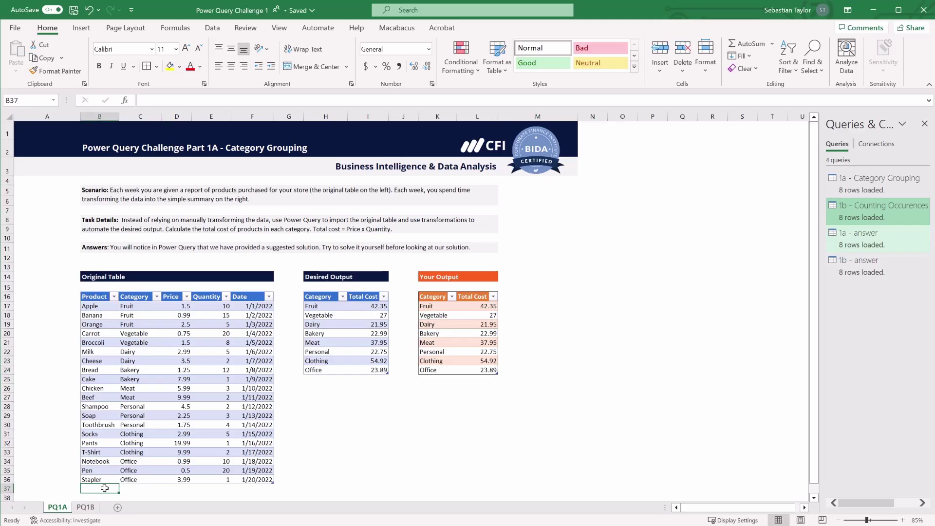
pyautogui.write('Grapes')
pyautogui.press('Tab')
pyautogui.scroll(-1, 104, 488)
pyautogui.write('Fruit')
pyautogui.press('Tab')
pyautogui.write('2')
pyautogui.press('Tab')
pyautogui.write('5')
pyautogui.press('Tab')
# Step: Copy the 1/19/2022 date from the row above into the Grapes row's Date cell
pyautogui.press('Up')
pyautogui.press('Up')
pyautogui.hotkey('ctrl', 'c')
pyautogui.press('Down')
pyautogui.press('Down')
pyautogui.hotkey('ctrl', 'v')
pyautogui.press('Escape')
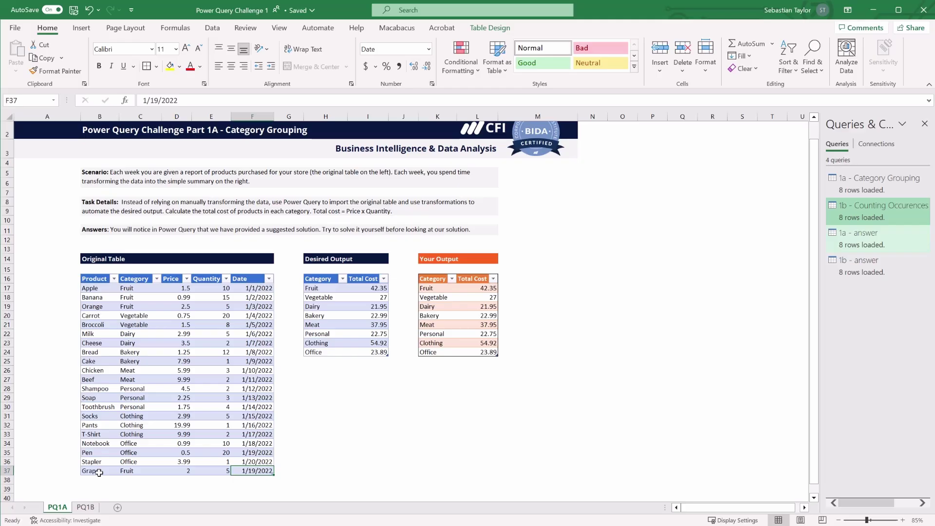
# Step: Refresh the Desired Output and Your Output tables so Fruit's Total Cost shows 52.35
pyautogui.rightClick(346, 309)
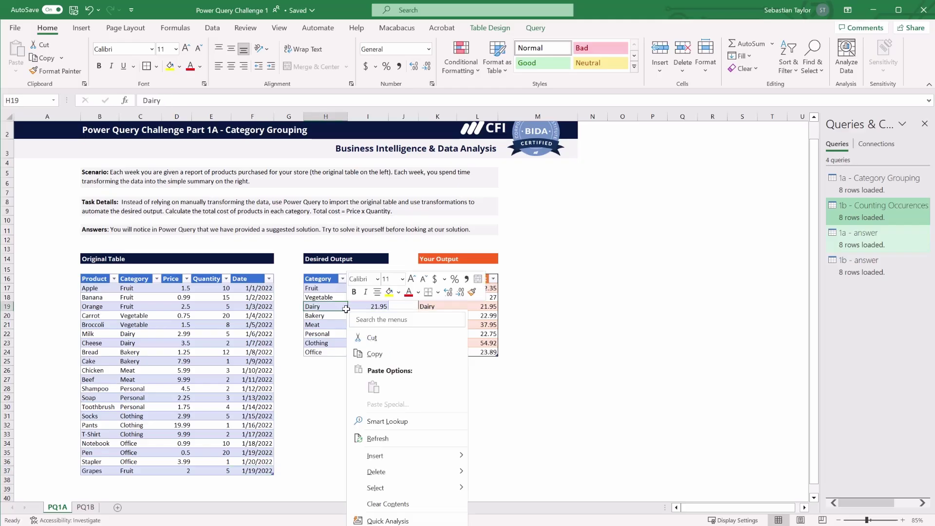
pyautogui.click(400, 436)
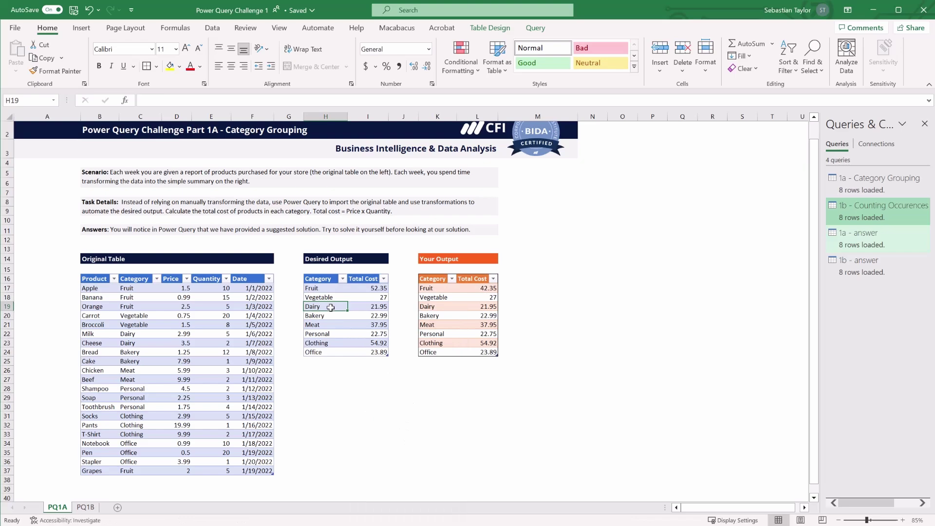
pyautogui.moveTo(328, 290); pyautogui.dragTo(364, 288)
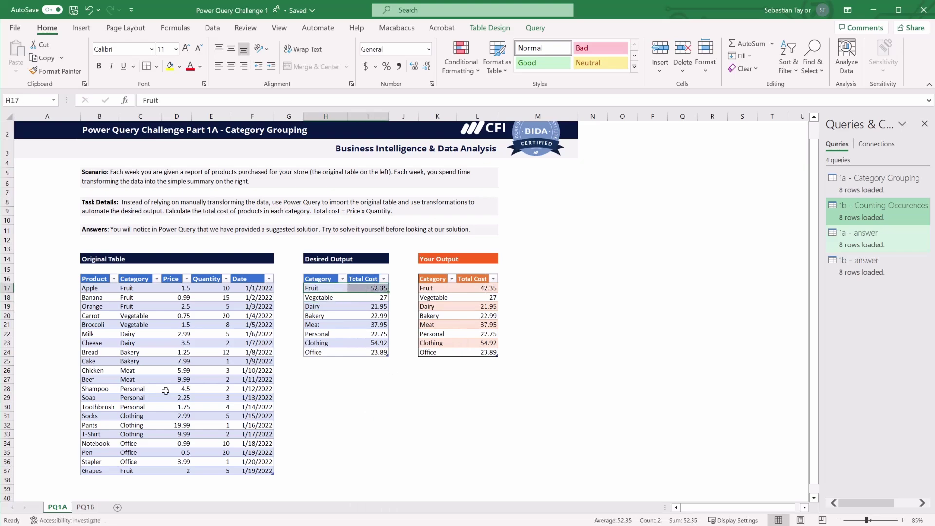
pyautogui.rightClick(463, 290)
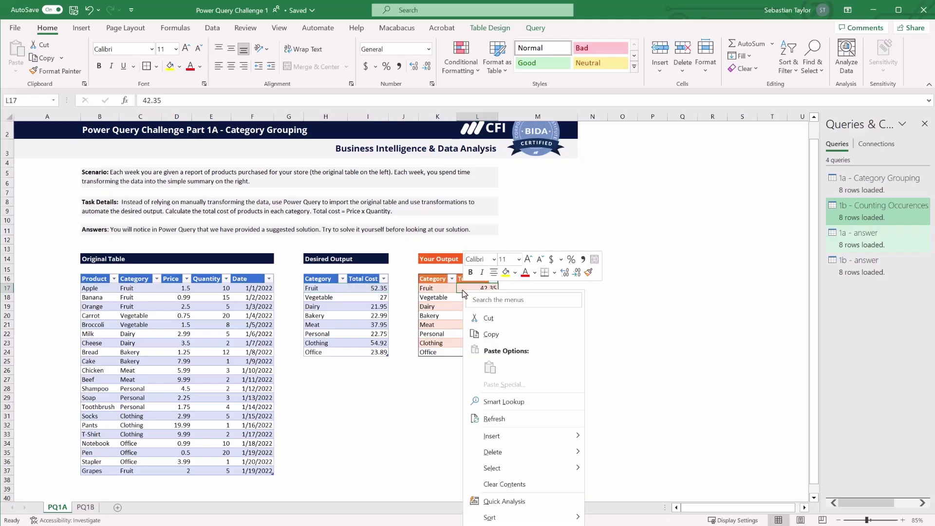
pyautogui.click(499, 418)
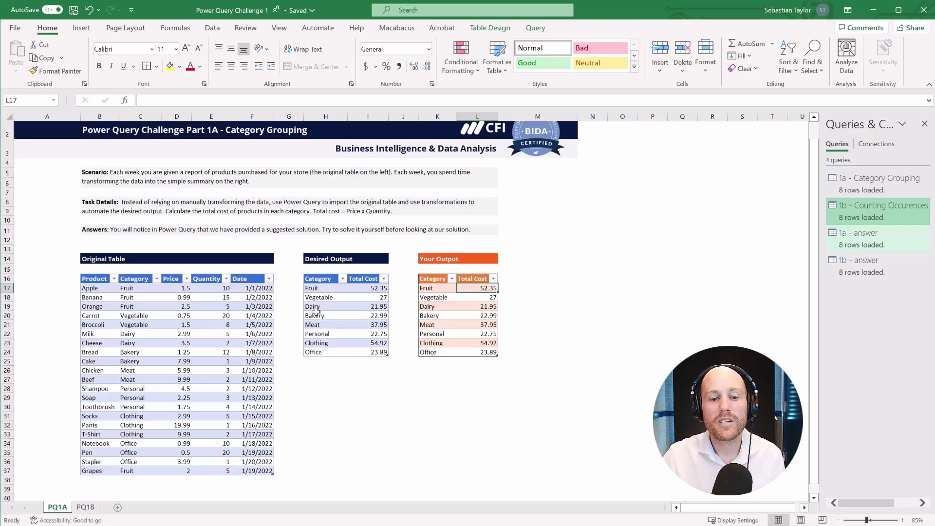
pyautogui.rightClick(332, 306)
pyautogui.press('Escape')
pyautogui.click(518, 297)
pyautogui.scroll(1, 518, 297)
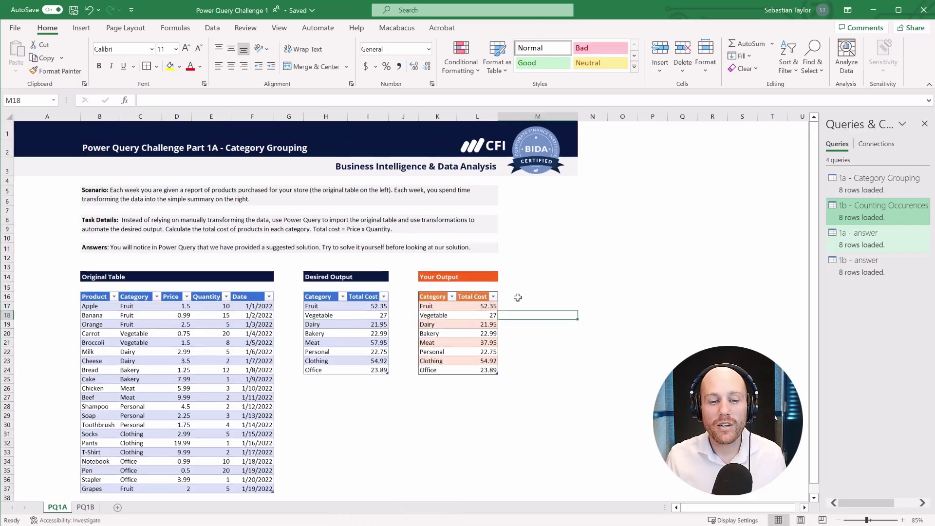